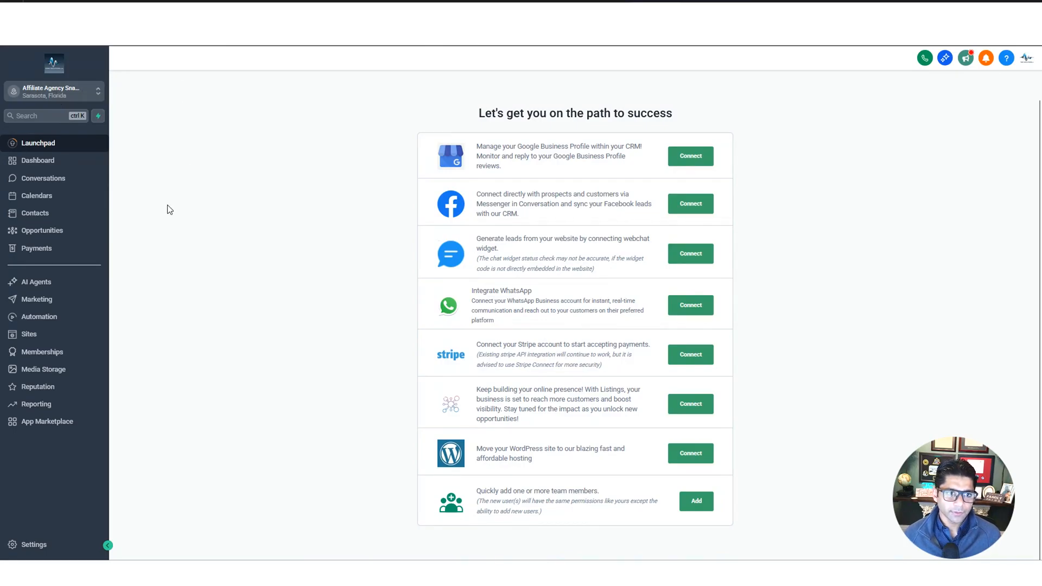
Open Agent Studio in the AI Agents area and start creating an agent from scratch.
left_click(38, 287)
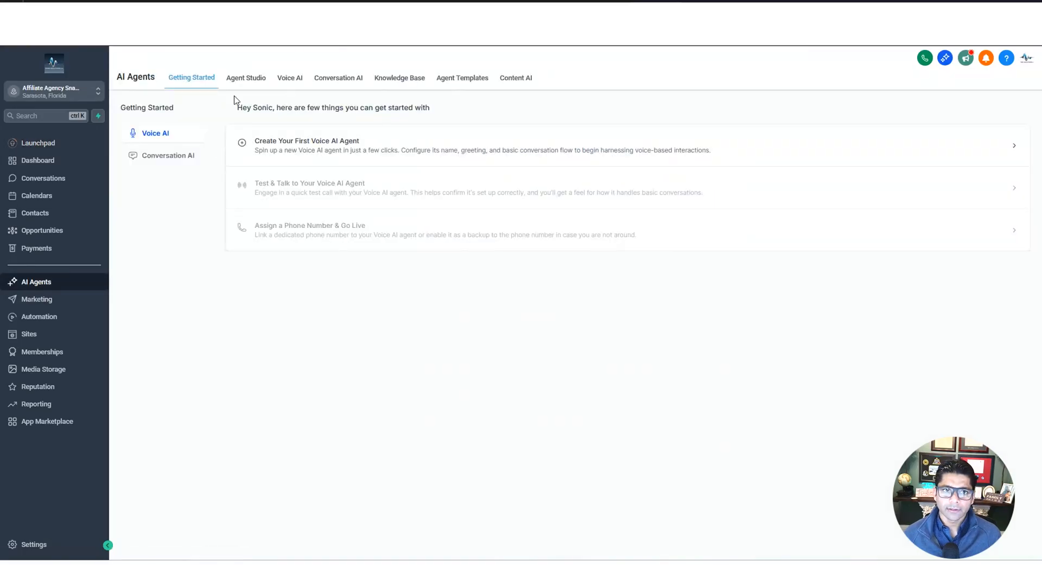
left_click(251, 81)
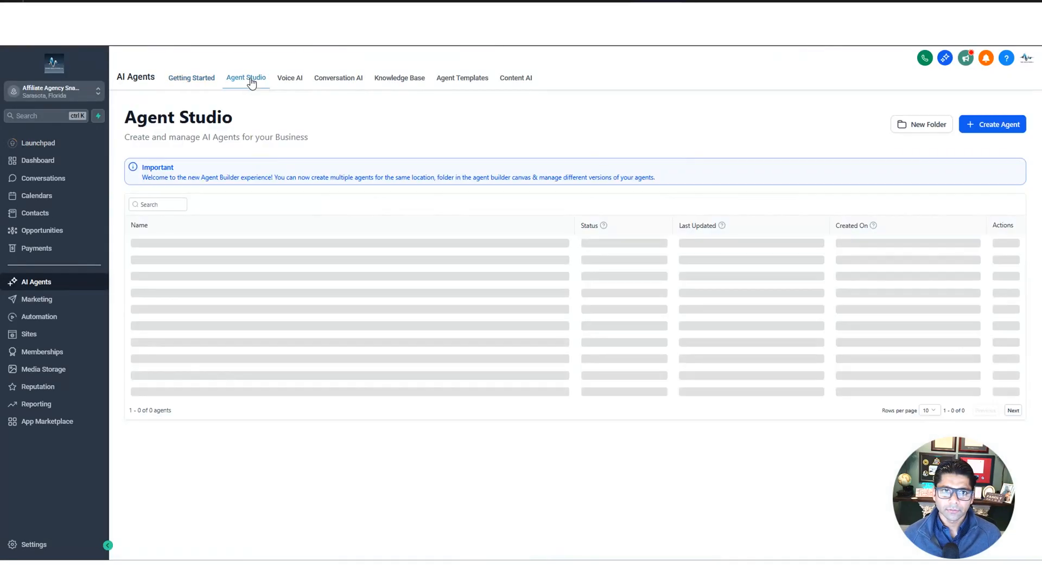
left_click(1005, 127)
left_click(479, 261)
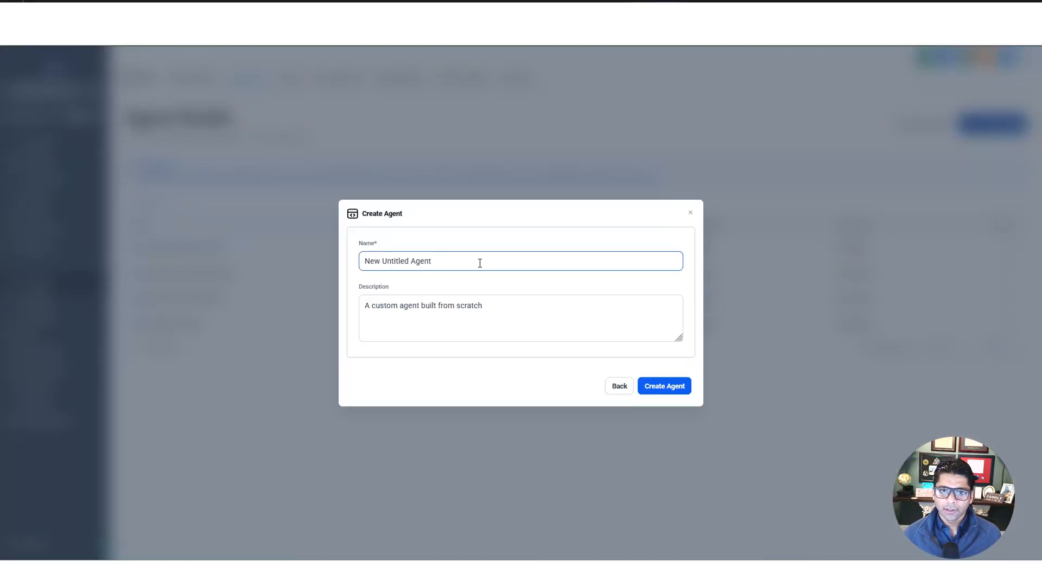
Create the agent with the name "Social Media Content Creator" and the description "This agent generates content for social media.".
double_click(482, 262)
left_click(476, 262)
triple_click(416, 267)
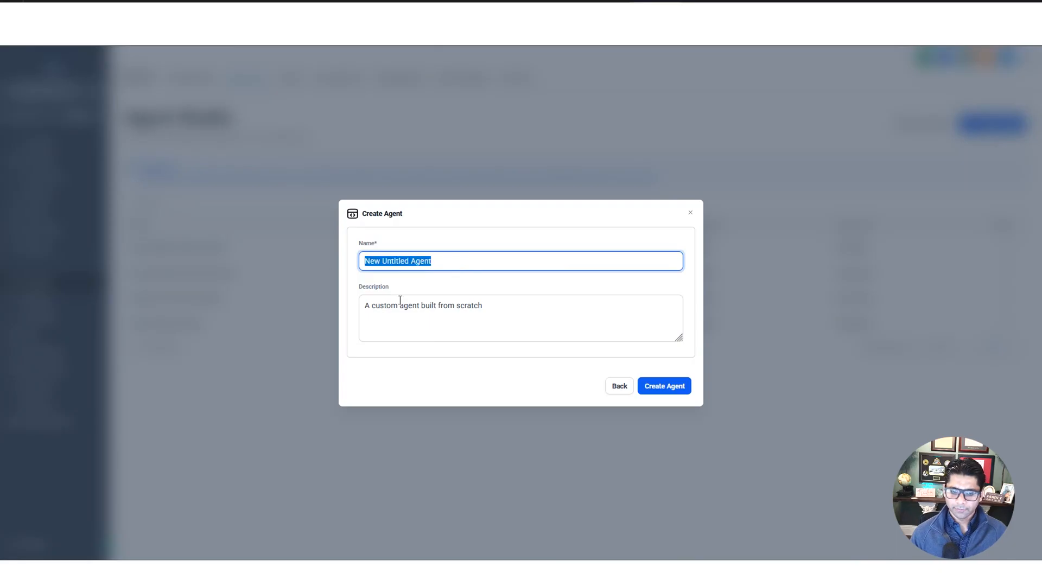
type("Social Media C")
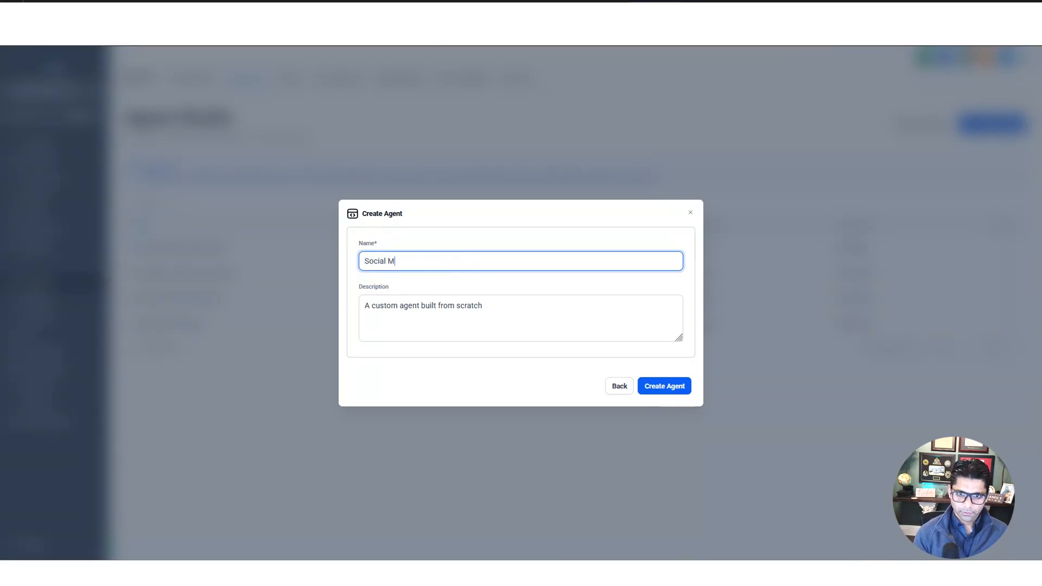
type("ontent Creator")
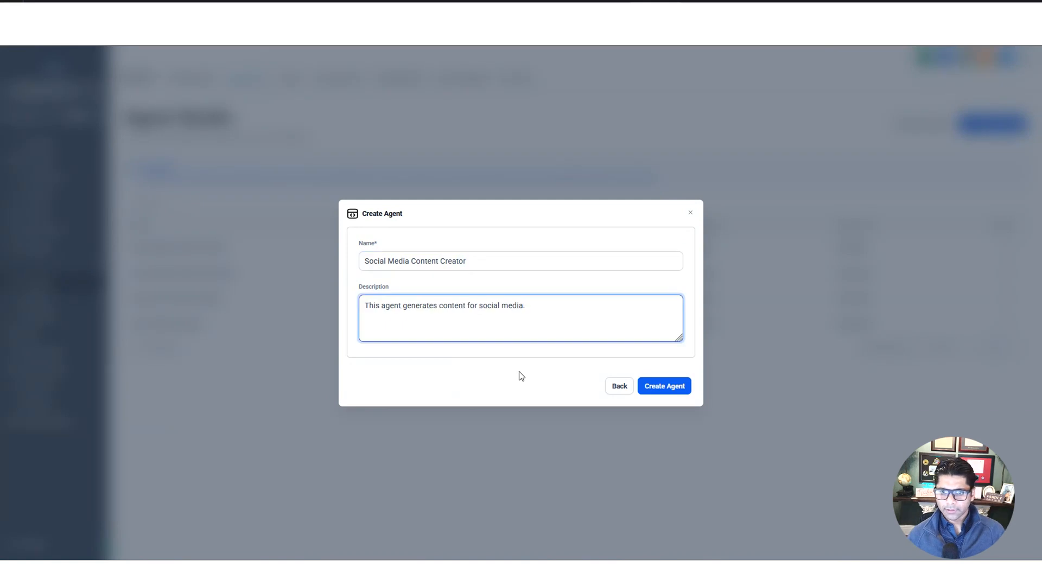
left_click(666, 387)
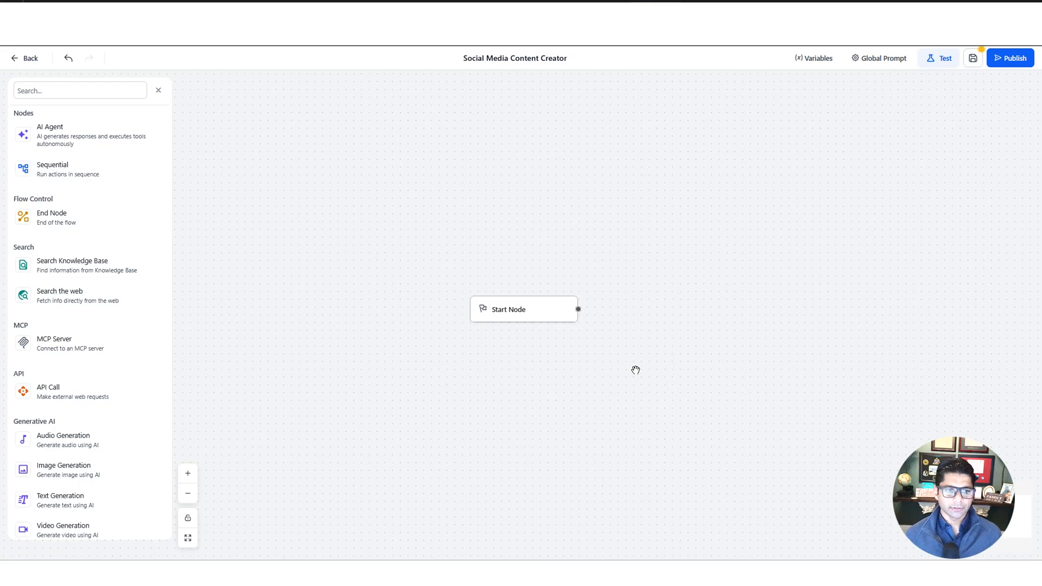
Move the Start Node to the upper-left area of the canvas, beside the node library.
scroll(80, 378, "down", 3)
scroll(81, 380, "up", 3)
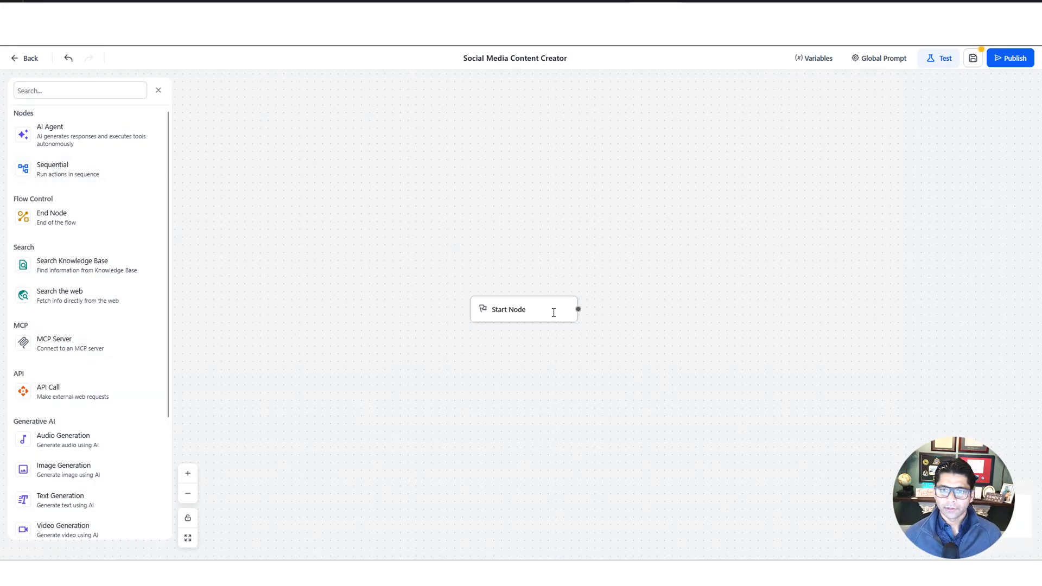
left_click_drag(552, 309, 332, 223)
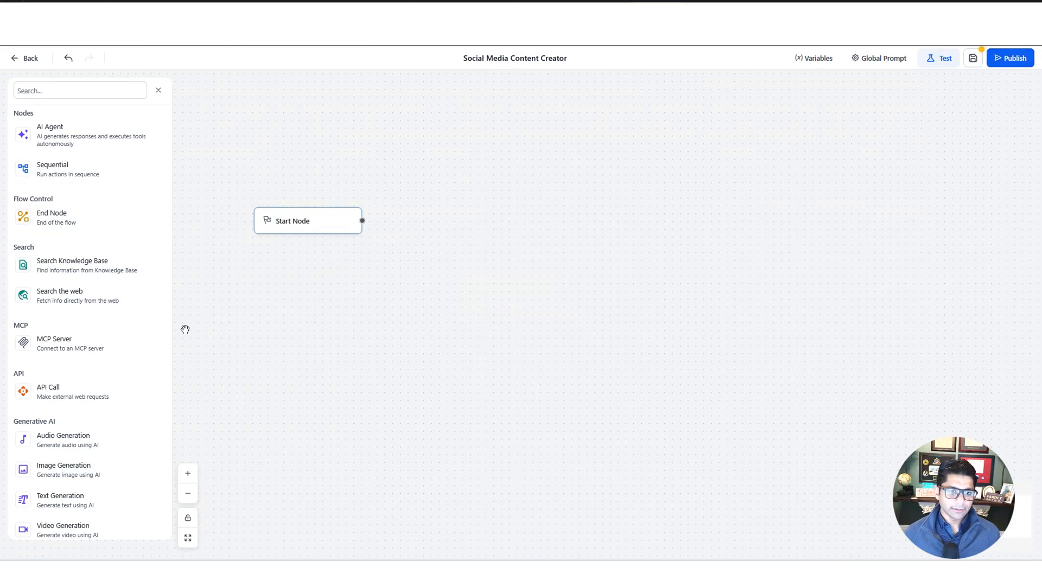
Examine the node types available in the library, including search, MCP, API, generative AI and information capture nodes.
scroll(109, 402, "down", 3)
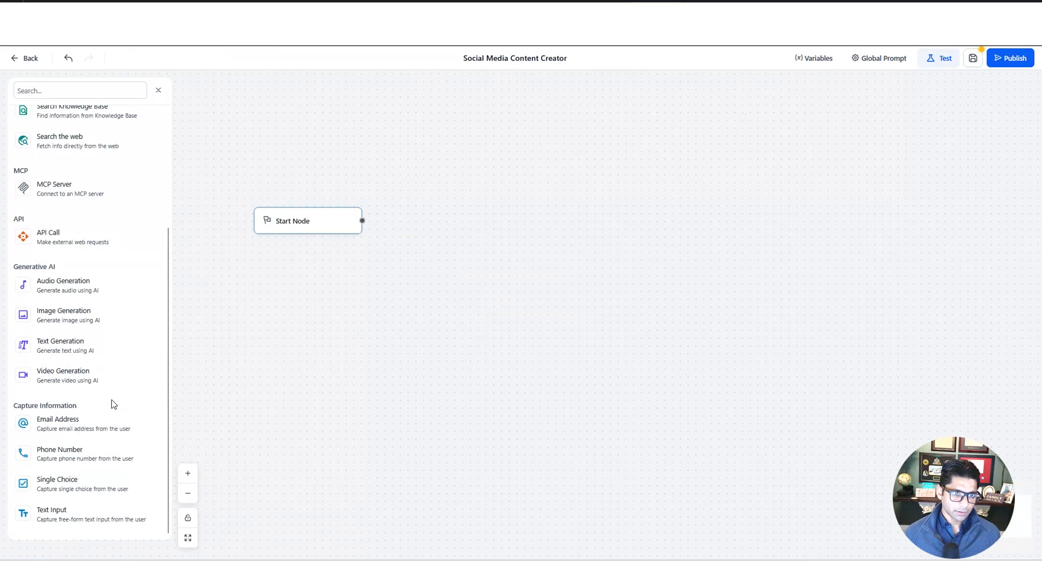
scroll(112, 403, "up", 3)
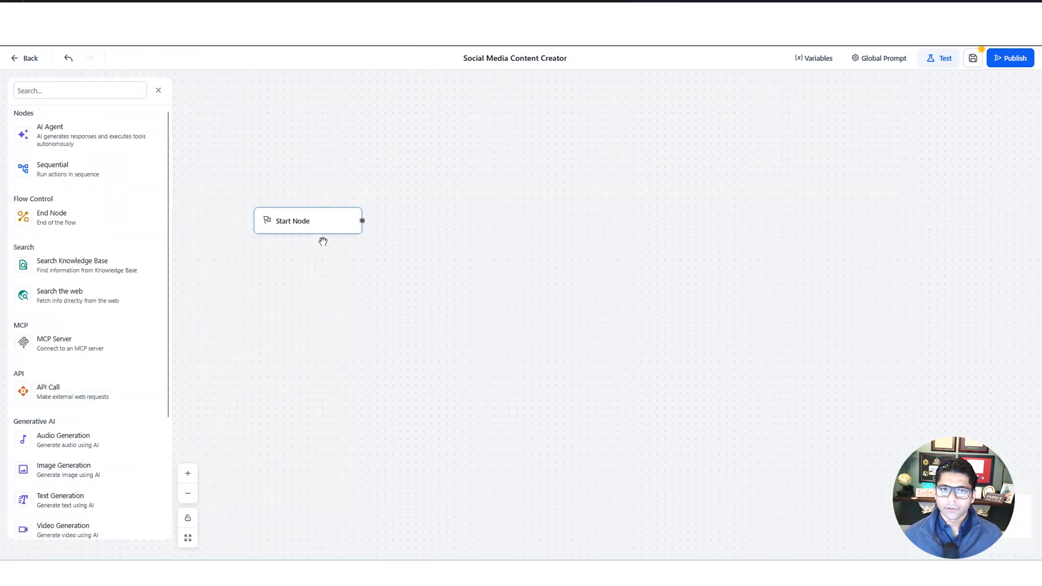
left_click_drag(361, 220, 507, 237)
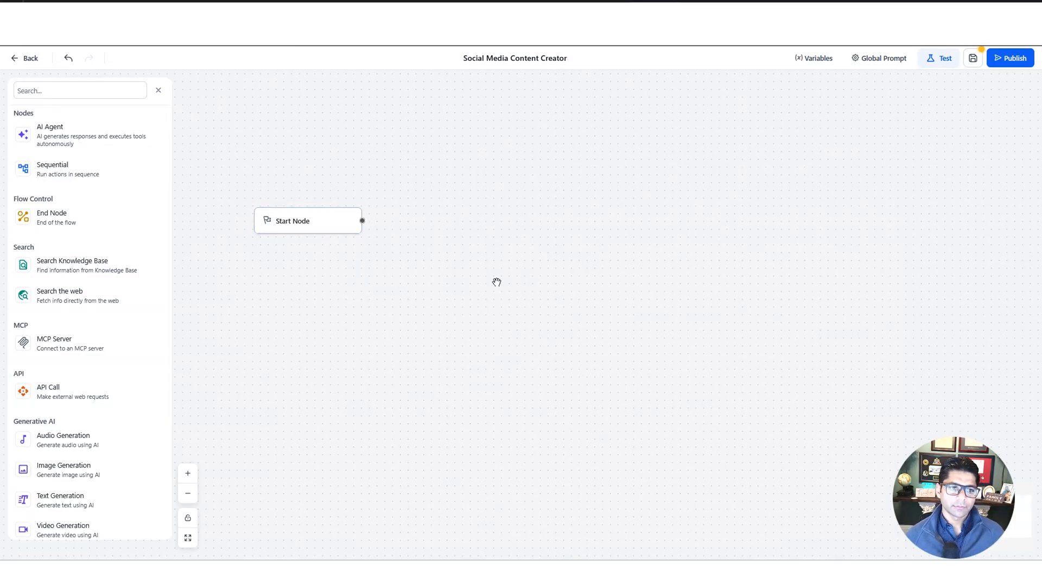
scroll(62, 311, "down", 3)
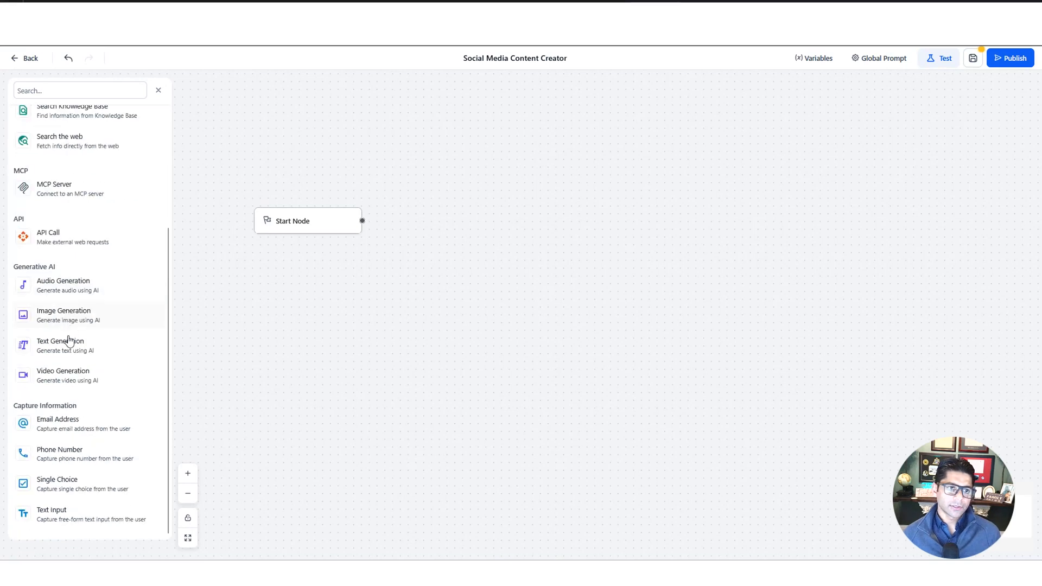
scroll(71, 348, "up", 3)
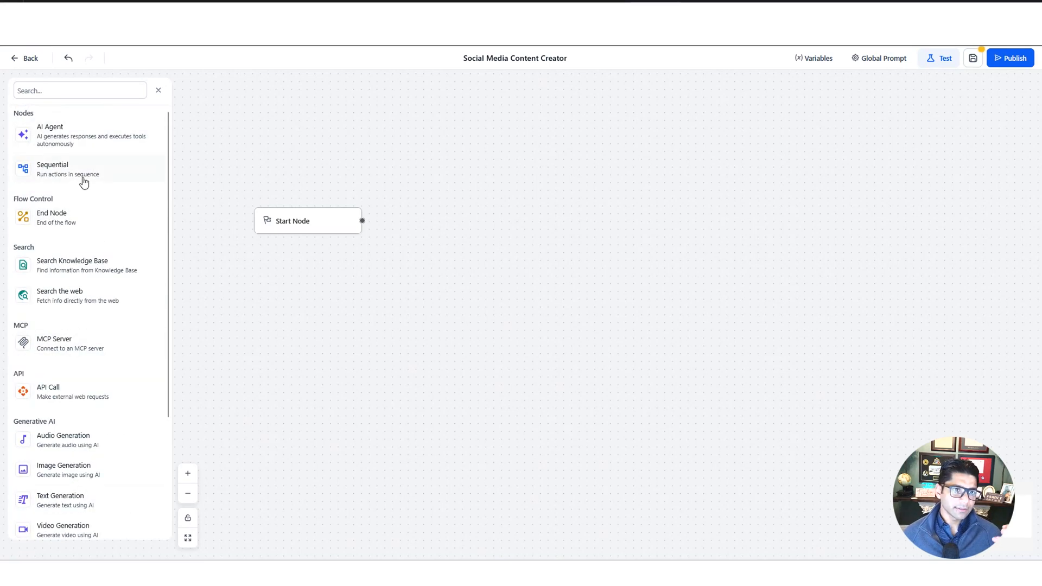
scroll(65, 226, "down", 1)
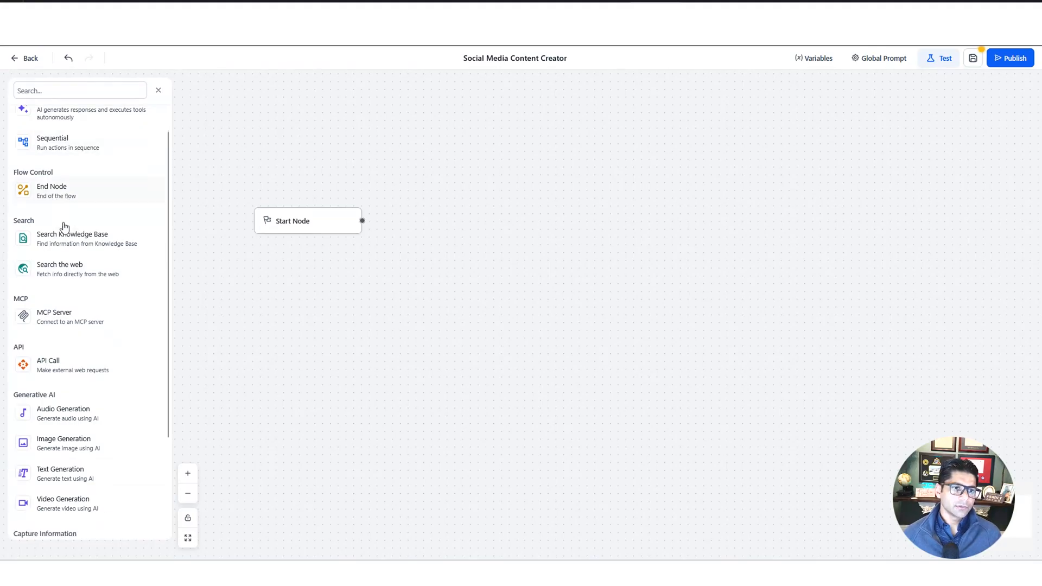
scroll(66, 239, "down", 1)
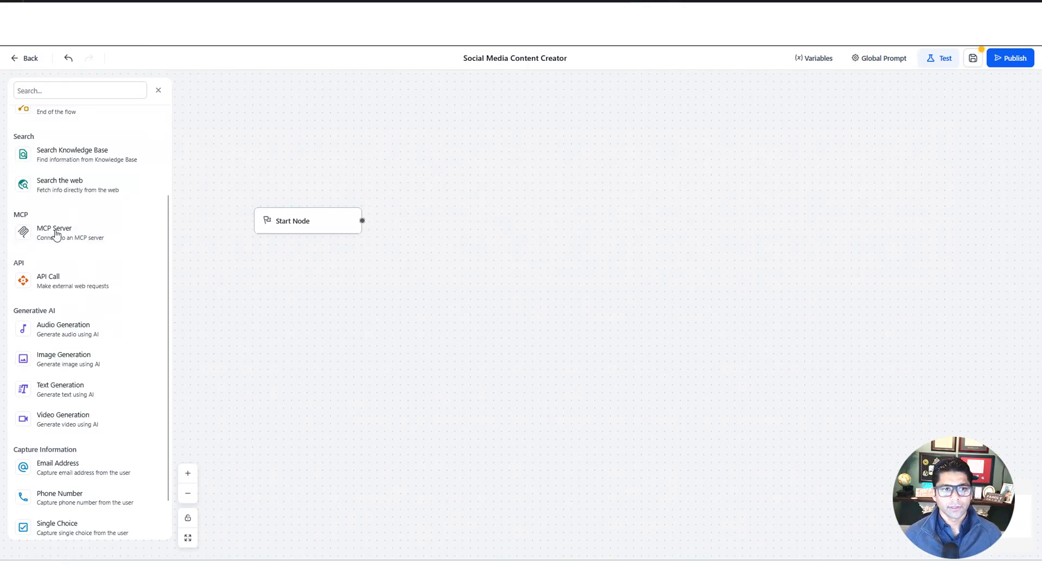
scroll(114, 272, "down", 1)
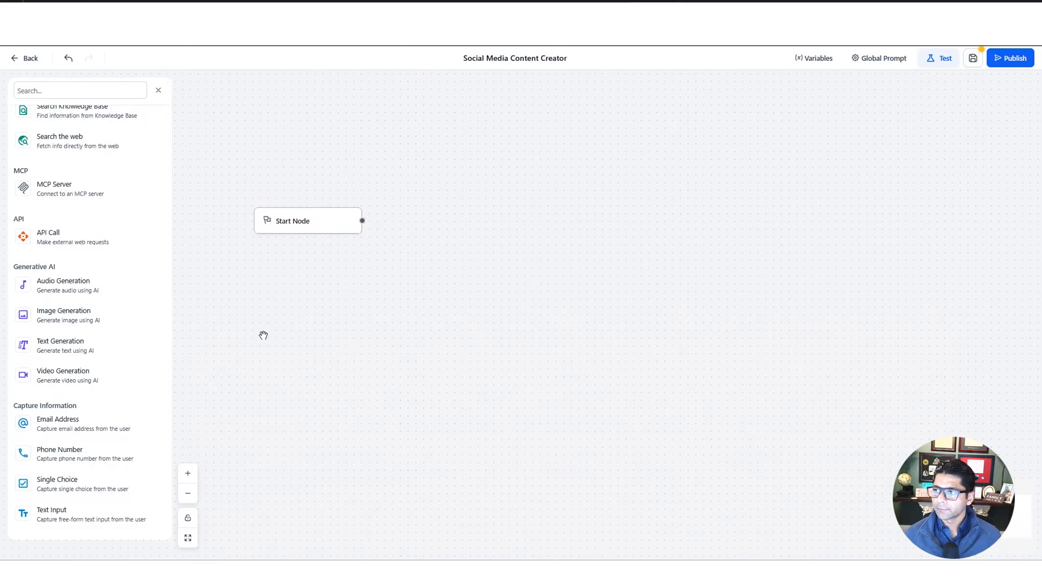
scroll(141, 342, "up", 3)
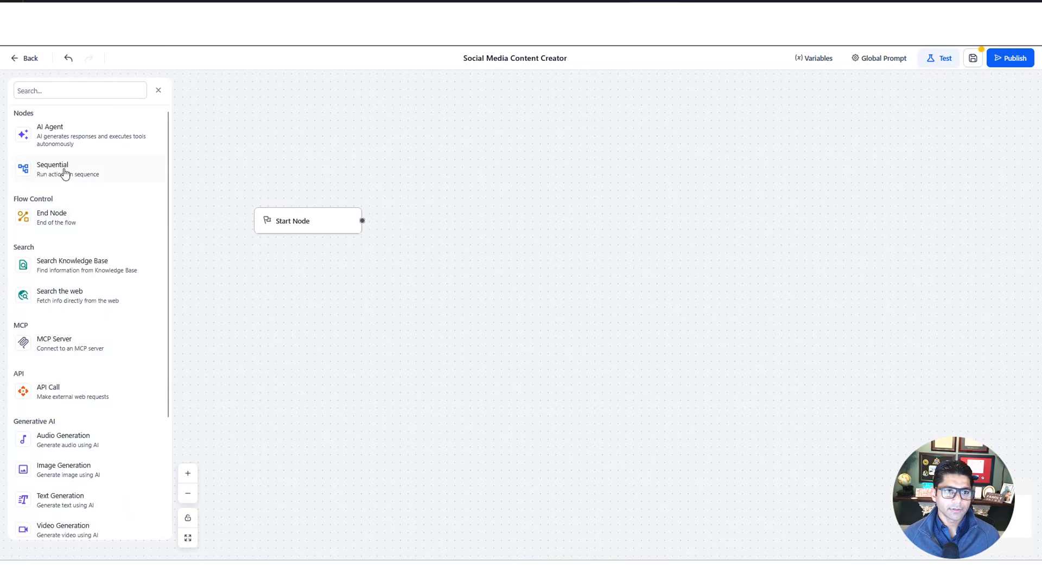
Place a Sequential node beside the Start Node and begin adding a processing node to it.
left_click_drag(96, 170, 450, 226)
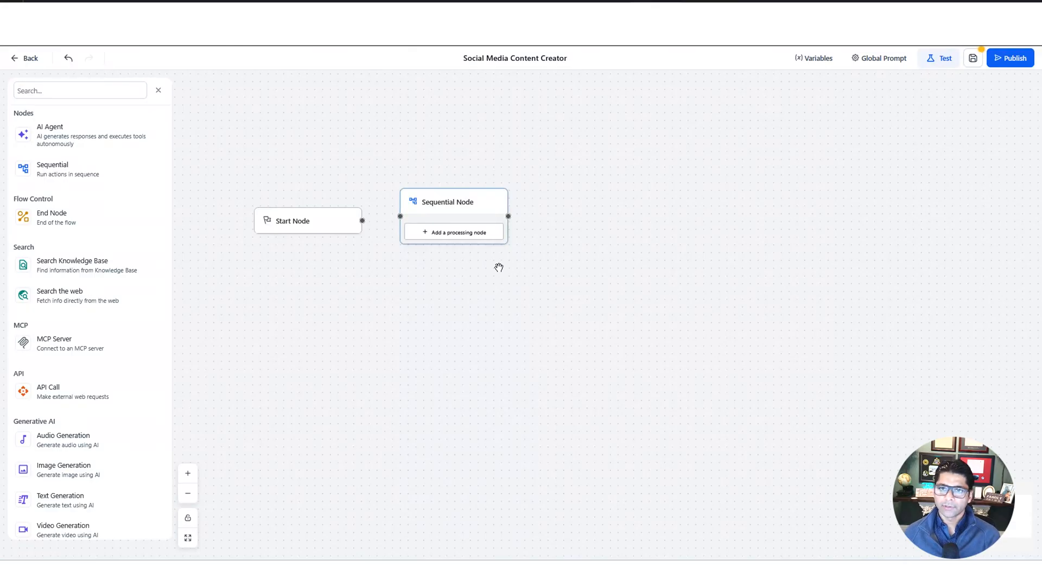
left_click(450, 237)
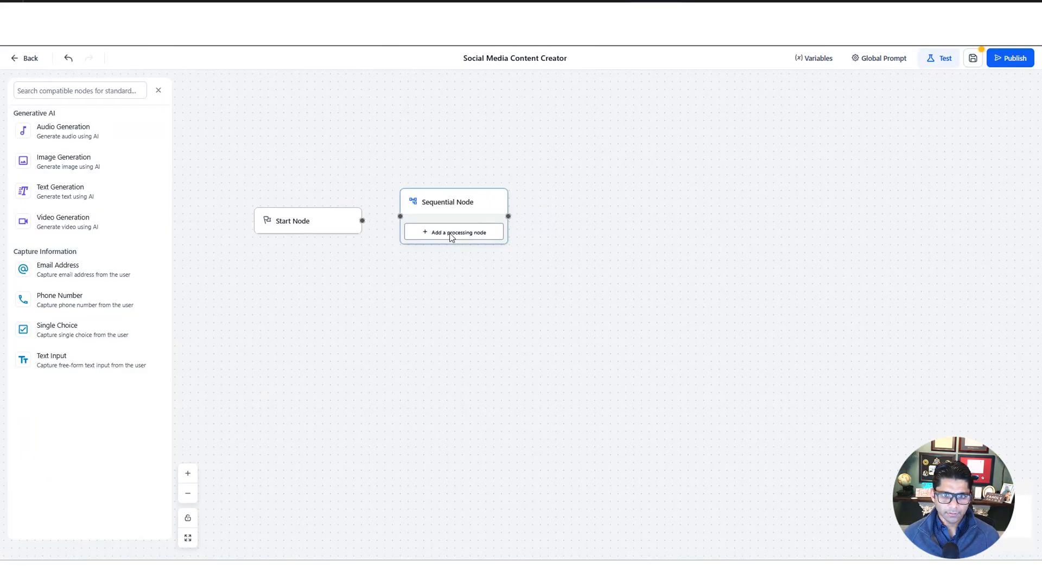
double_click(451, 237)
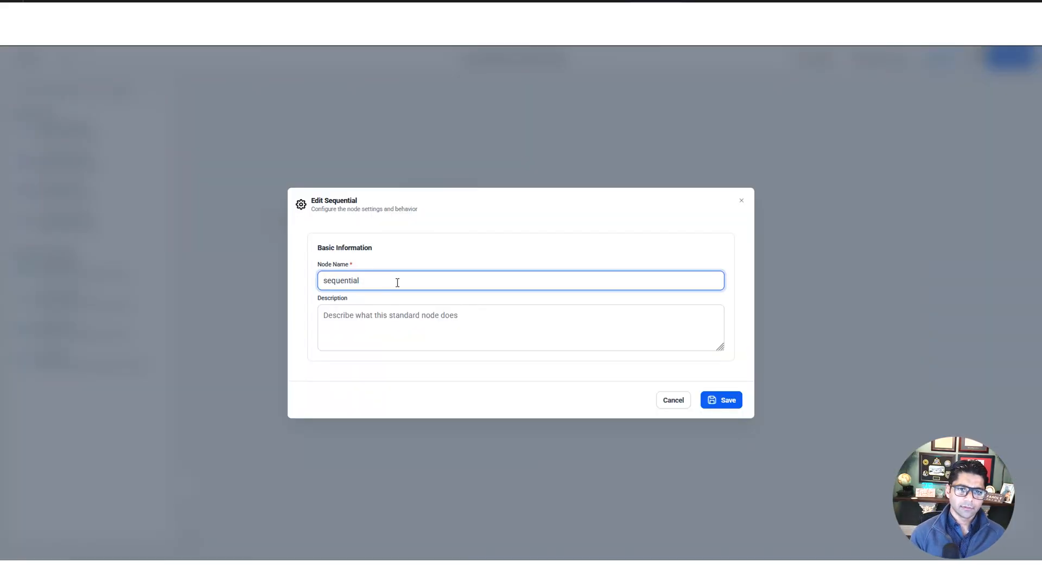
key("BackSpace")
key("BackSpace")
key("BackSpace")
key("BackSpace")
key("BackSpace")
key("BackSpace")
key("BackSpace")
key("BackSpace")
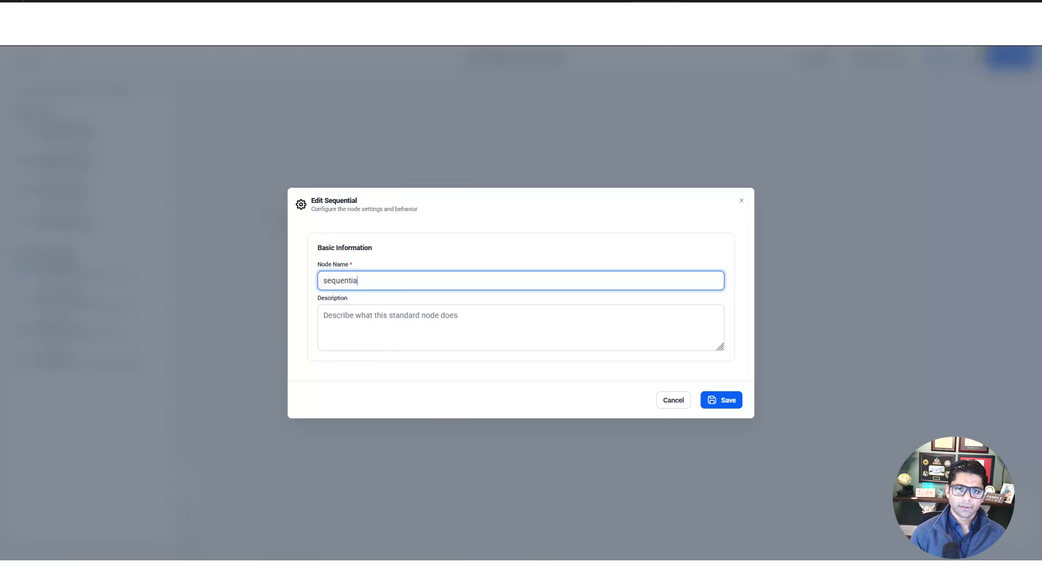
key("BackSpace")
key("BackSpace")
key("BackSpace")
key("BackSpace")
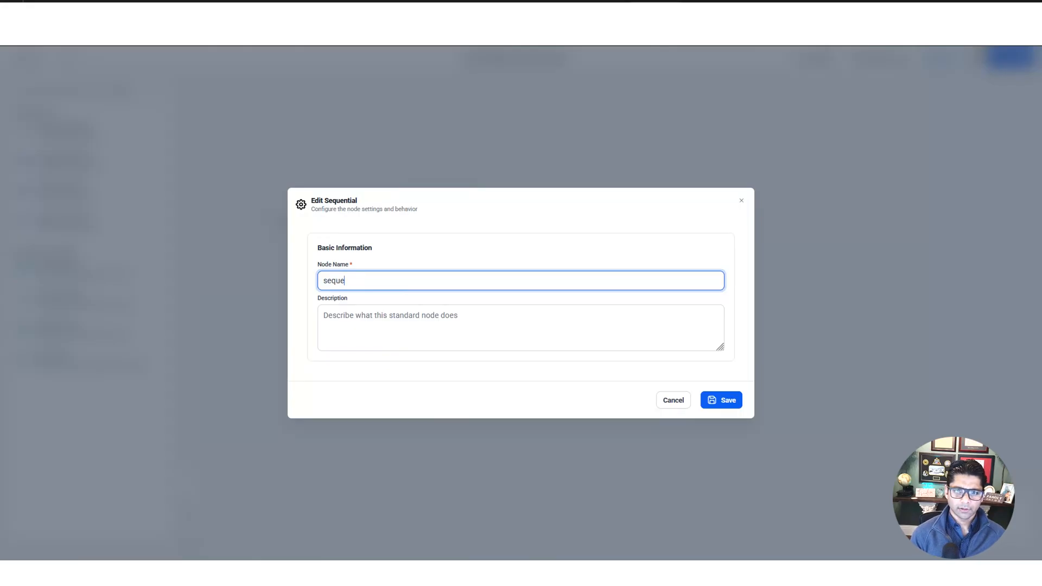
key("BackSpace")
key("BackSpace")
key("BackSpace")
key("BackSpace")
type("equent")
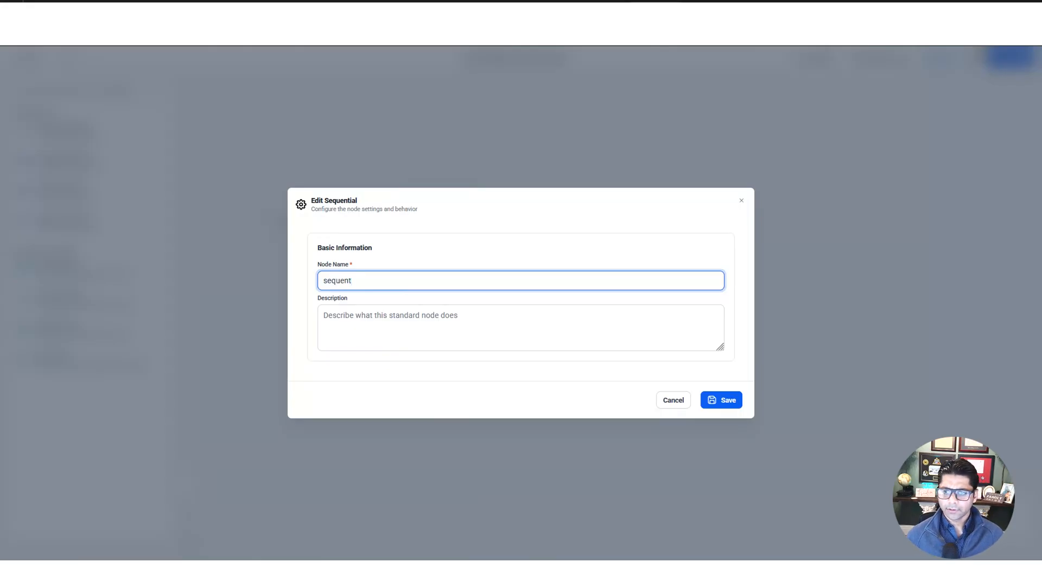
left_click(674, 400)
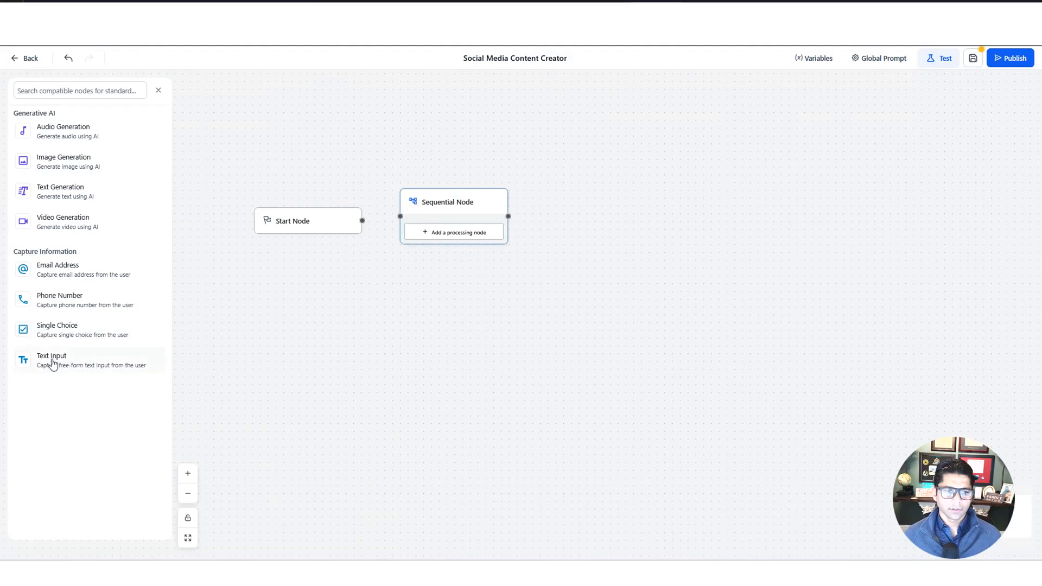
Add a Text Input capture to the Sequential node with the prompt message "Please enter your niche:".
left_click_drag(52, 363, 561, 227)
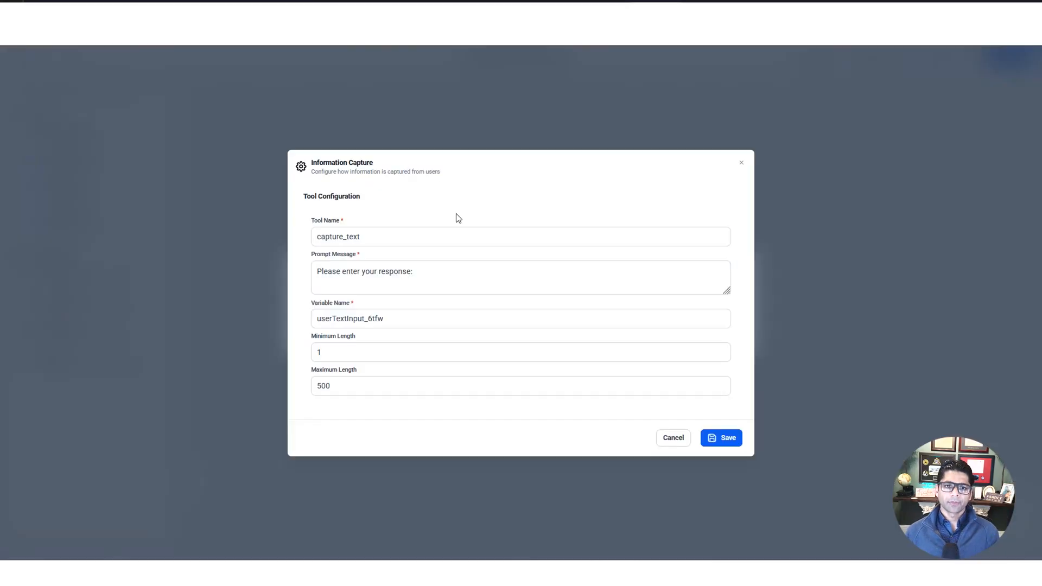
left_click(371, 240)
left_click(431, 270)
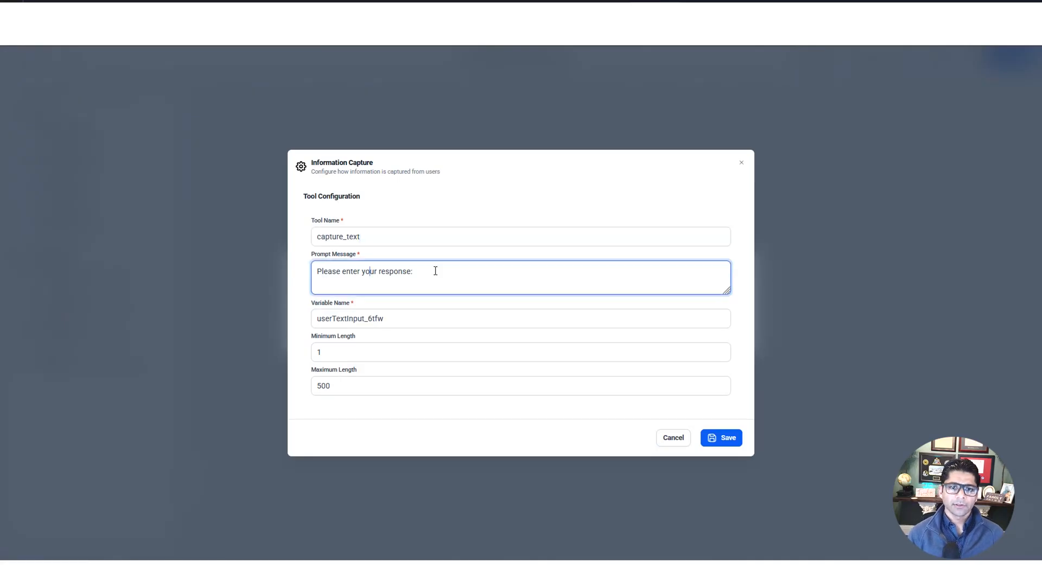
double_click(431, 269)
type("niche:")
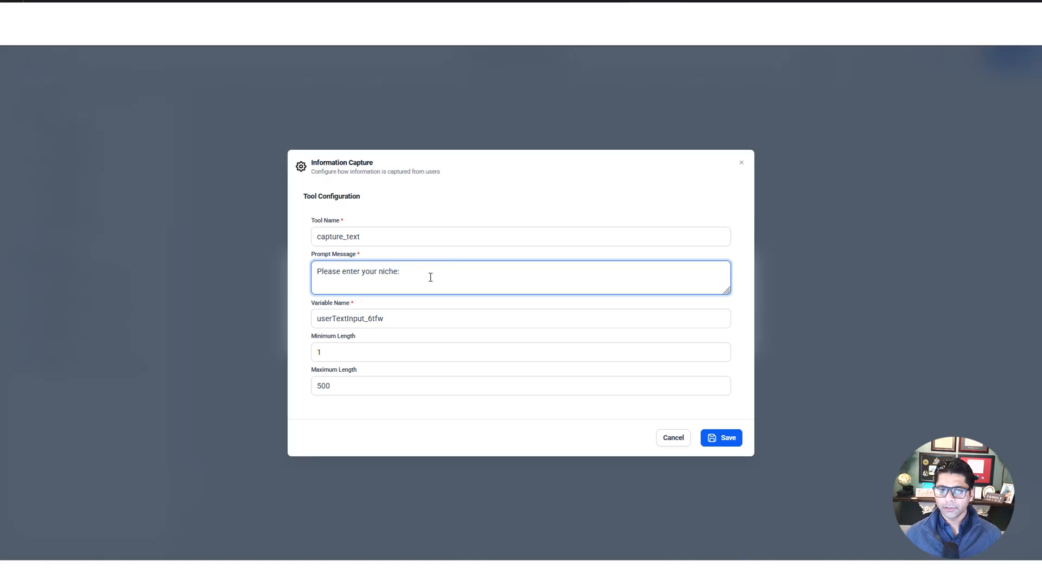
Set the text capture's variable name to inputs_niche.
left_click(409, 318)
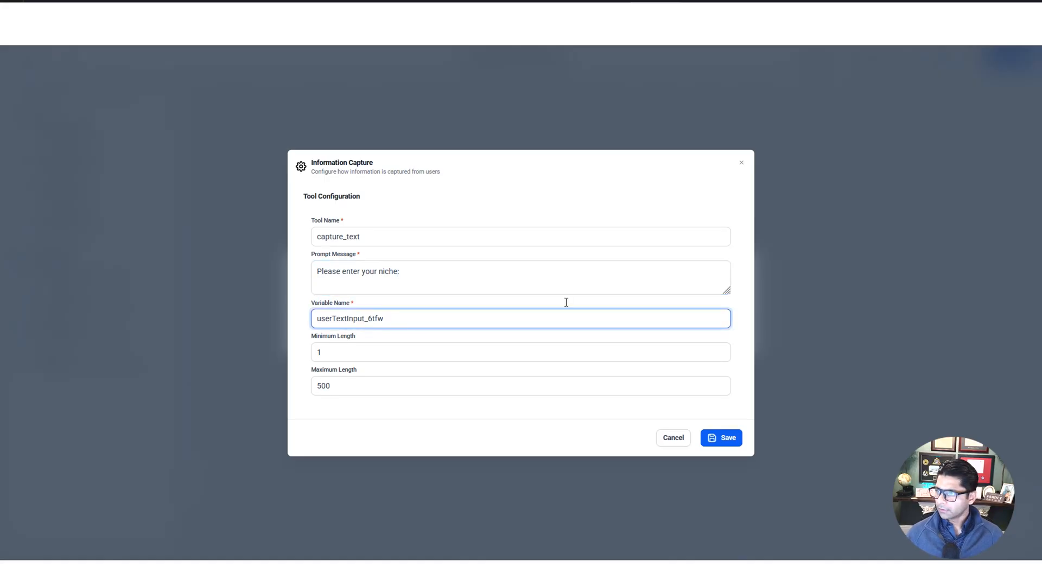
left_click(418, 330)
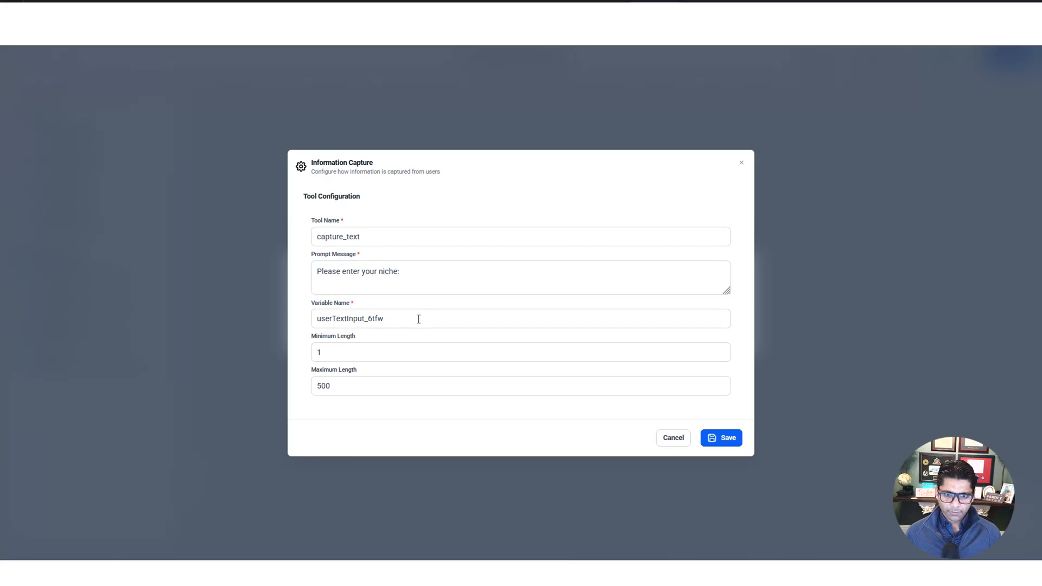
left_click(406, 320)
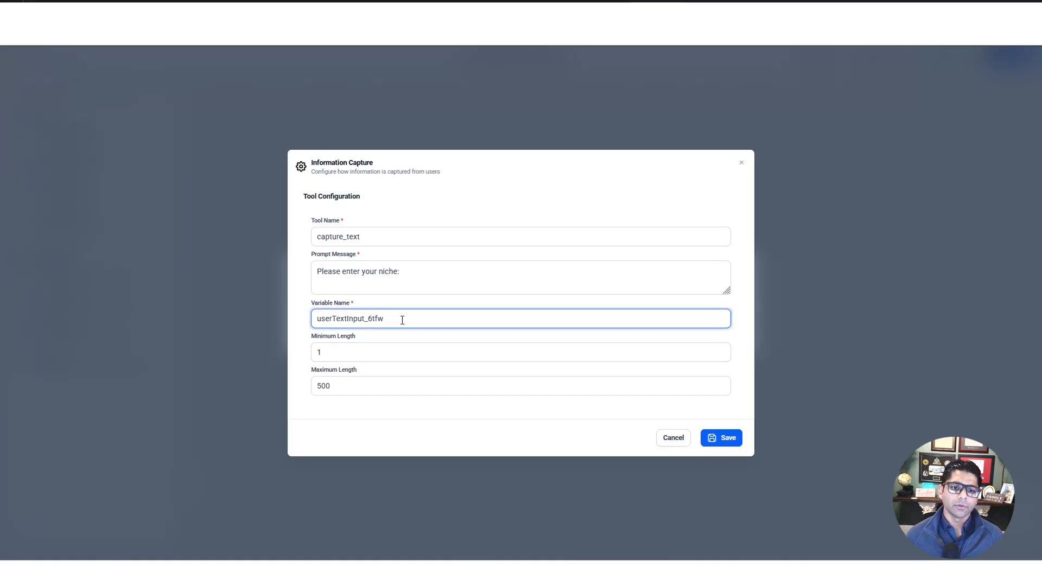
double_click(402, 320)
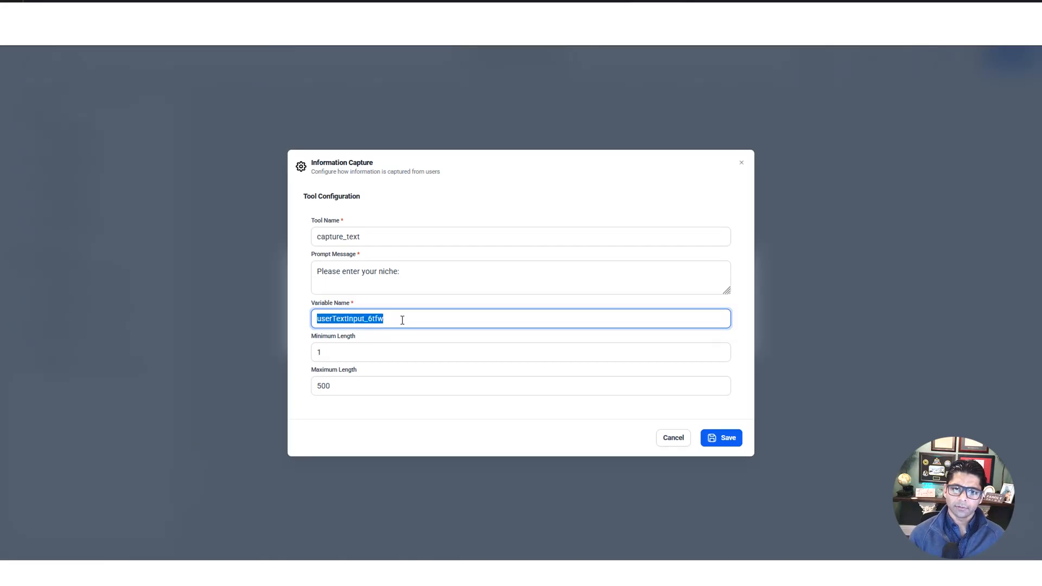
key("BackSpace")
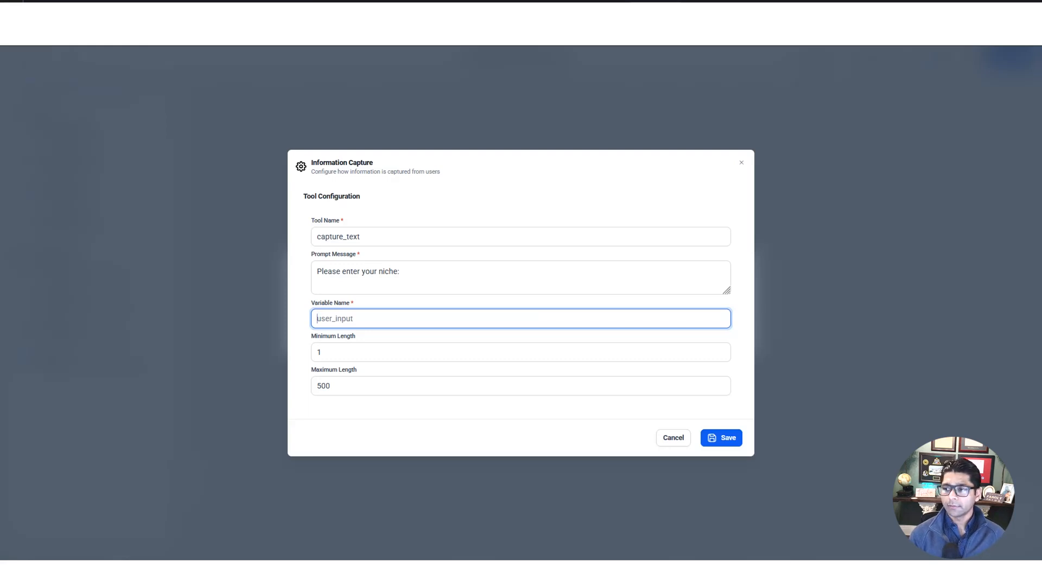
type("inputs_")
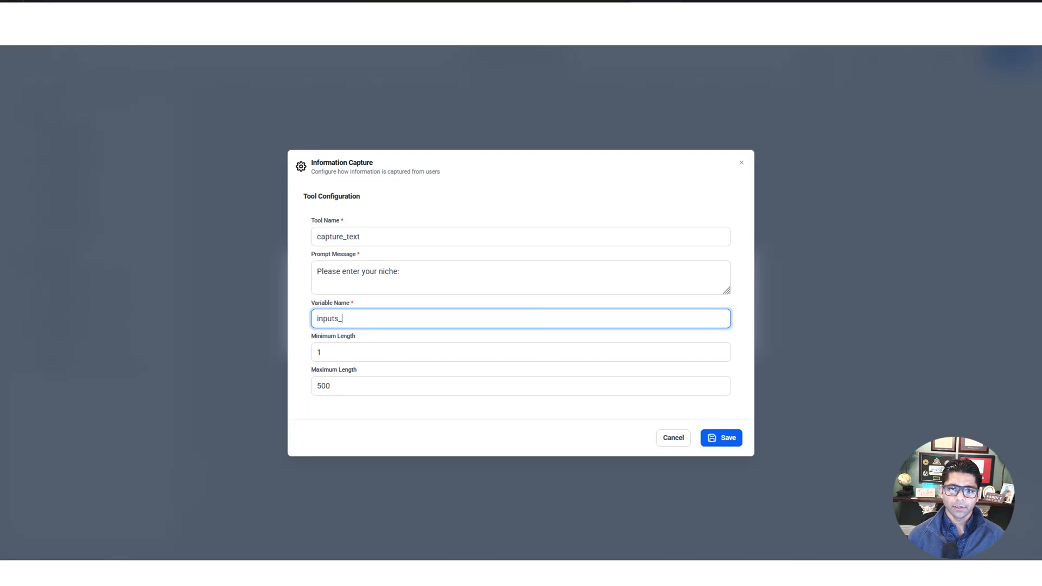
type("niche")
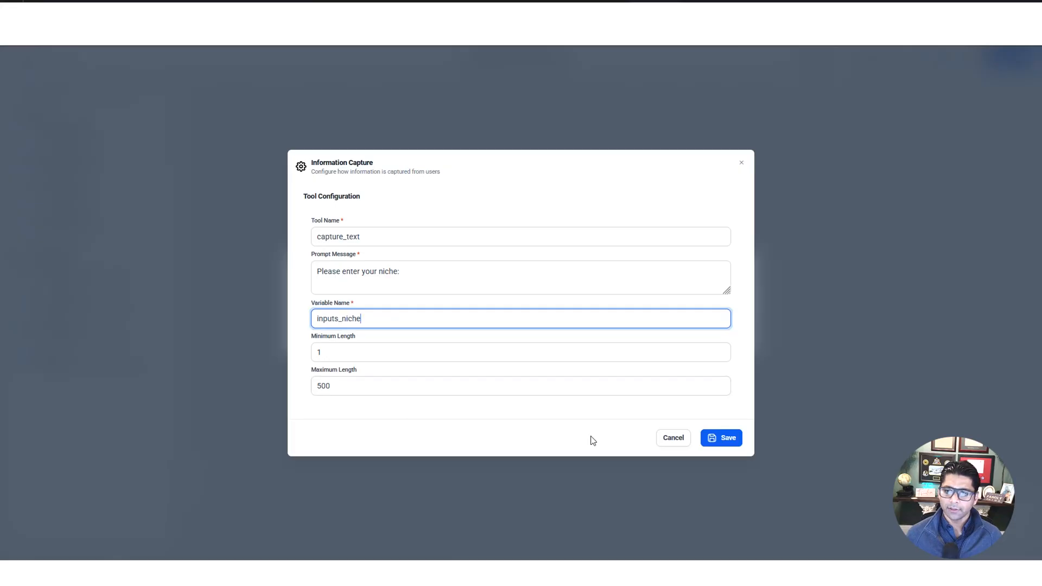
Save the text capture, delete the extra empty Sequential node and move the remaining one beside the Start Node.
left_click(705, 437)
left_click_drag(562, 220, 755, 308)
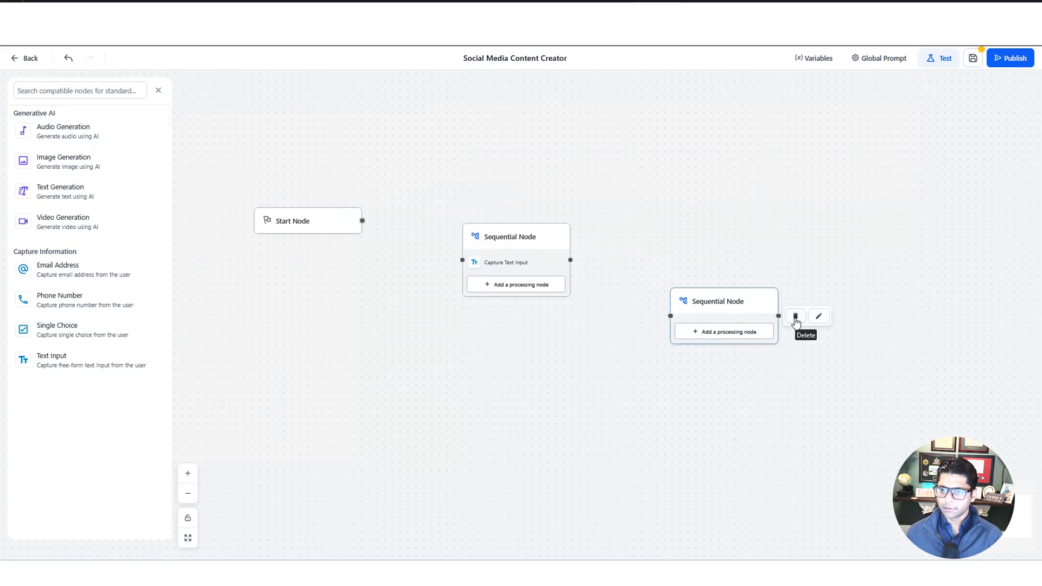
left_click(795, 320)
left_click_drag(536, 239, 470, 207)
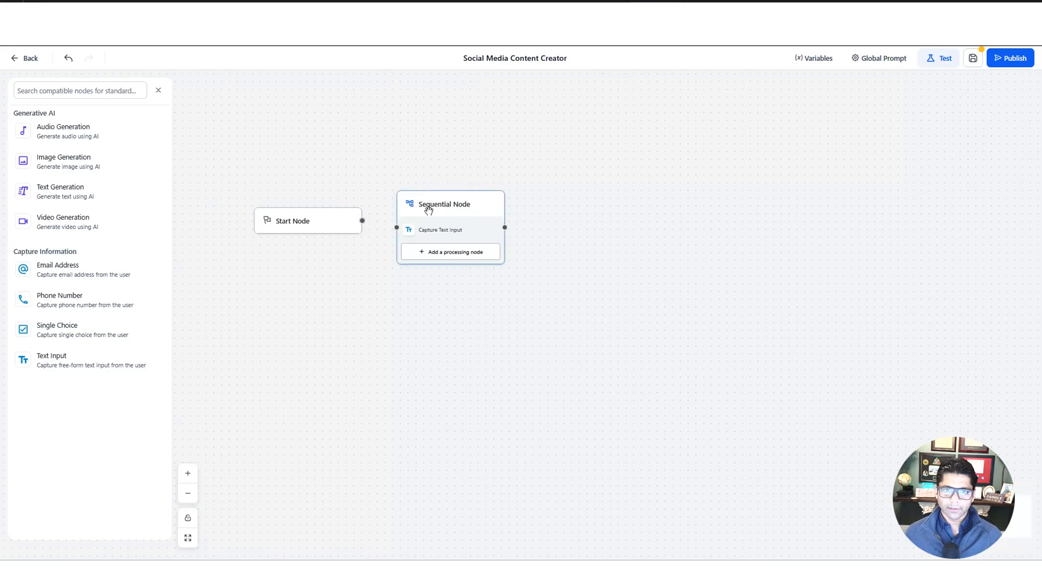
mouse_move(444, 239)
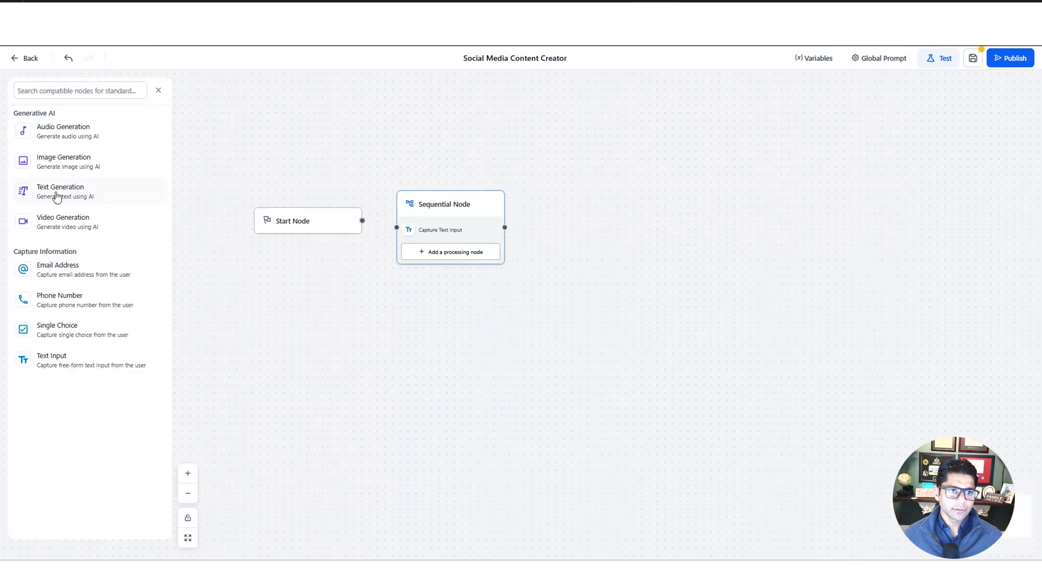
Place a Text Generation node after the capture node with the prompt "write a facebook post for a business that with the following niche:".
left_click_drag(57, 197, 596, 231)
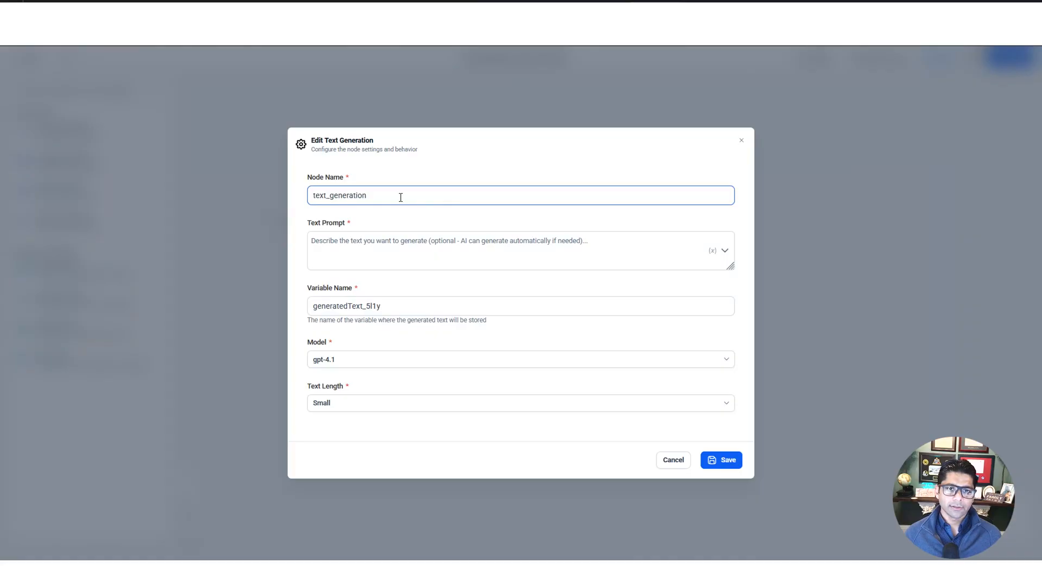
left_click(380, 240)
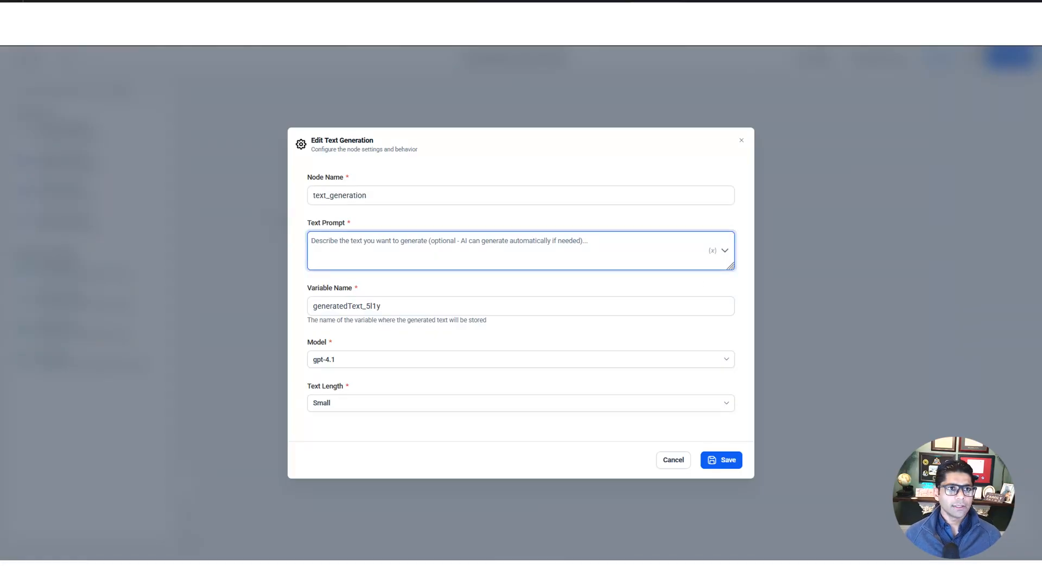
key("alt+Tab")
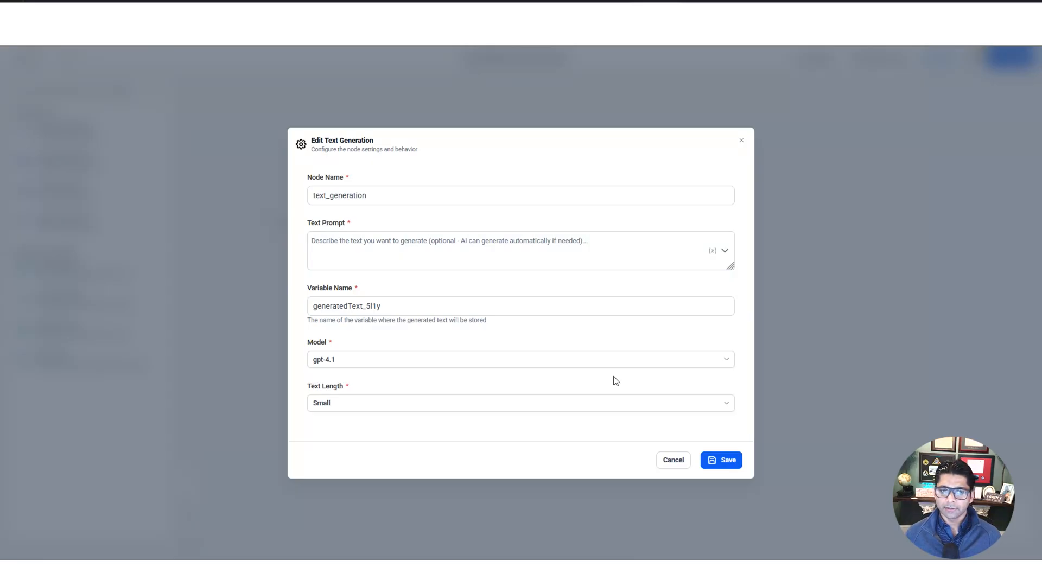
left_click(343, 364)
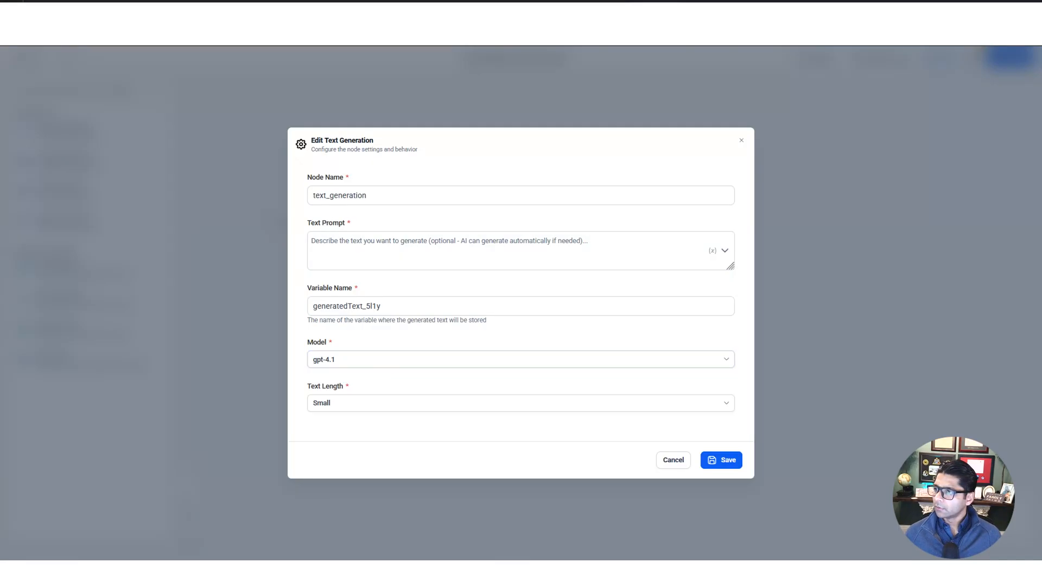
left_click(400, 241)
type("write a facebook post for a business that with the following niche:")
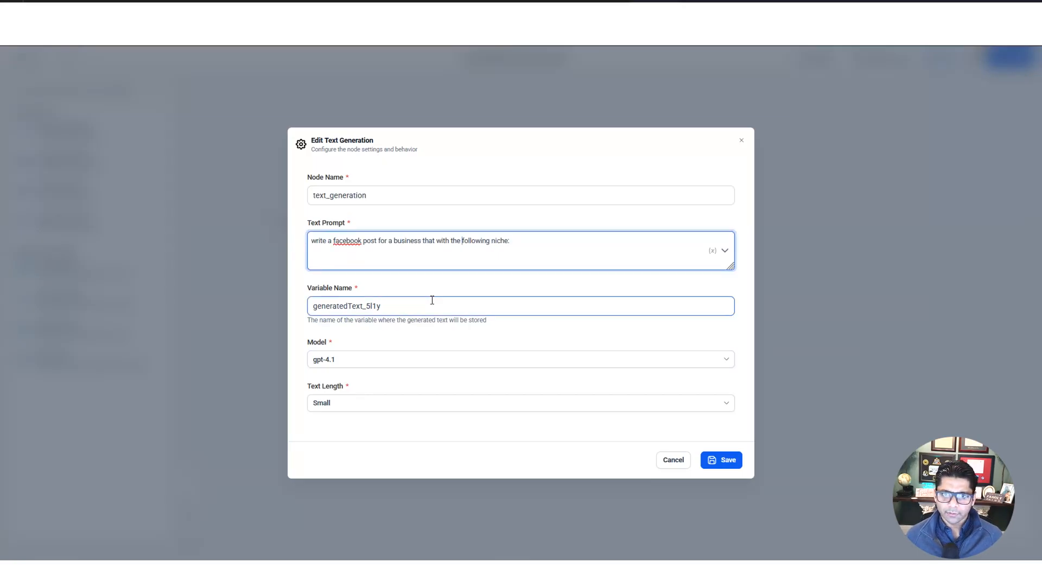
key("ctrl+shift+Left")
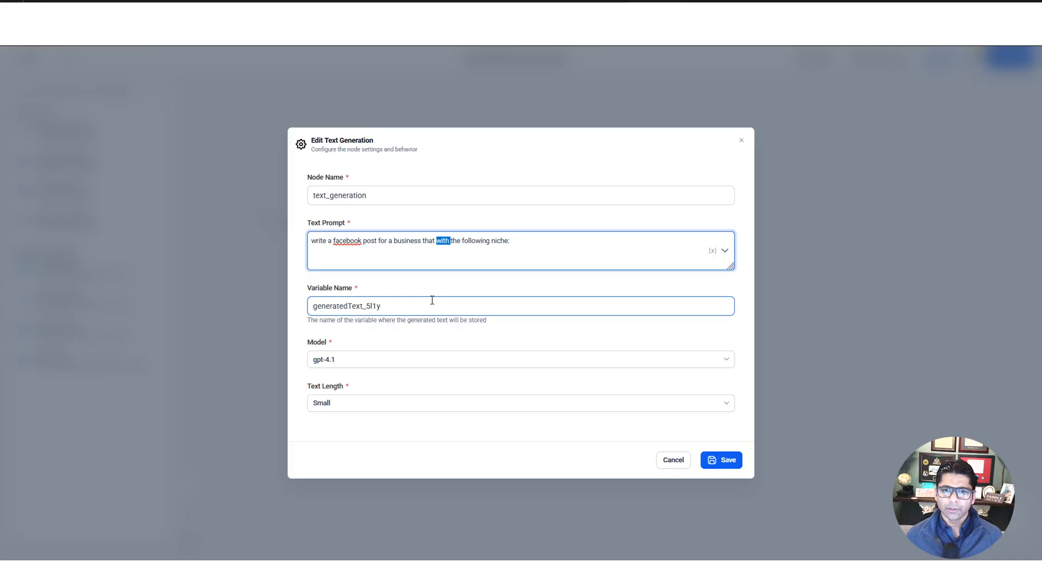
key("ctrl+Right")
key("ctrl+Right")
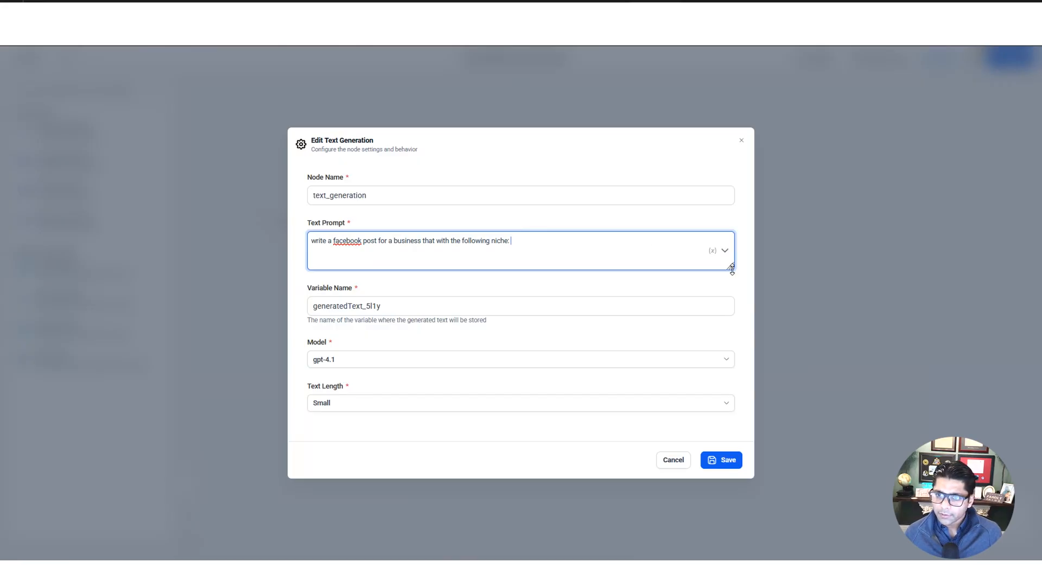
Enlarge the text prompt area and append the runtime variable inputs_niche to the end of the prompt.
left_click_drag(731, 267, 726, 395)
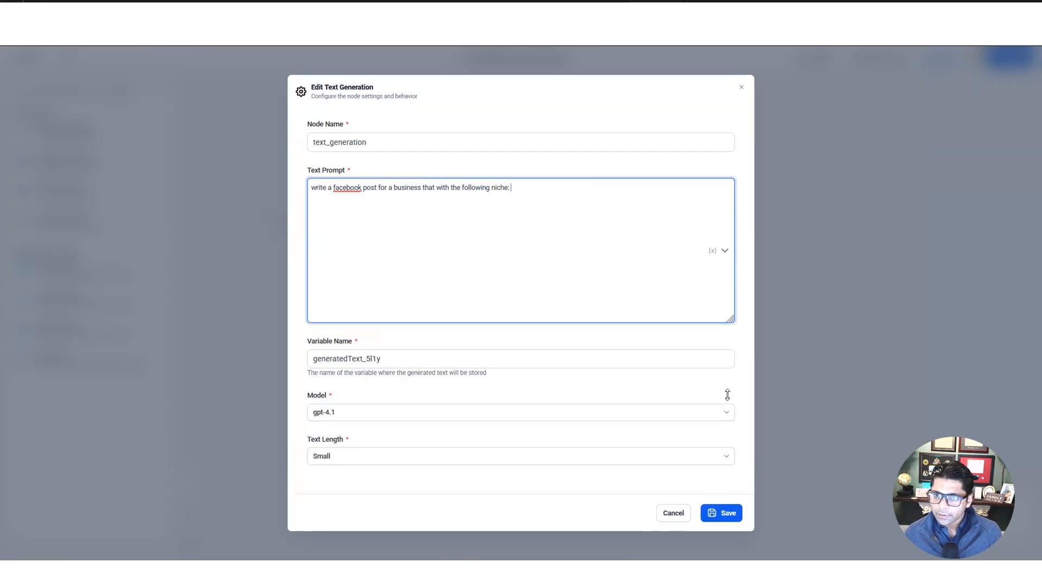
left_click(725, 251)
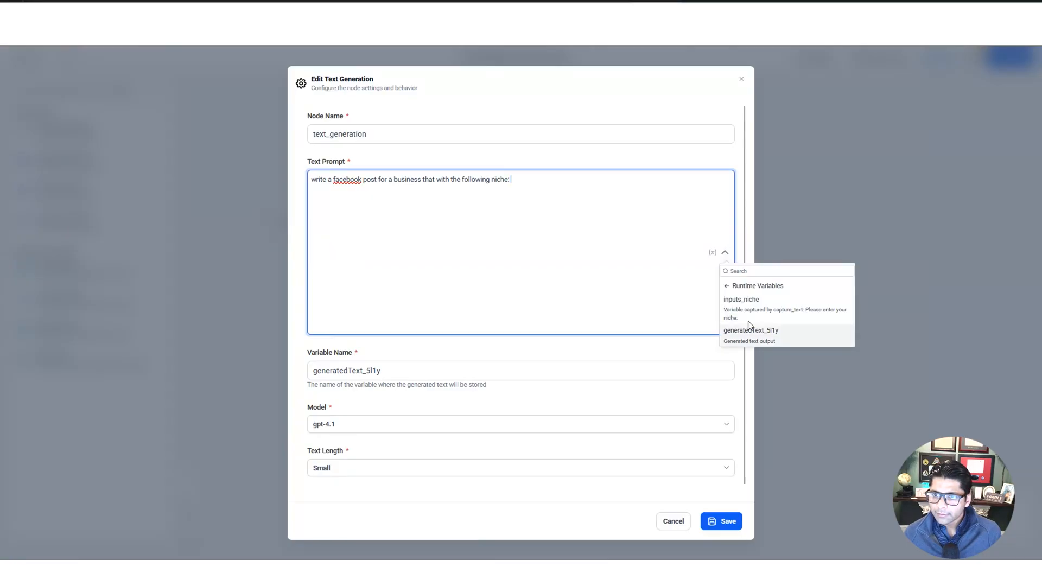
left_click(726, 288)
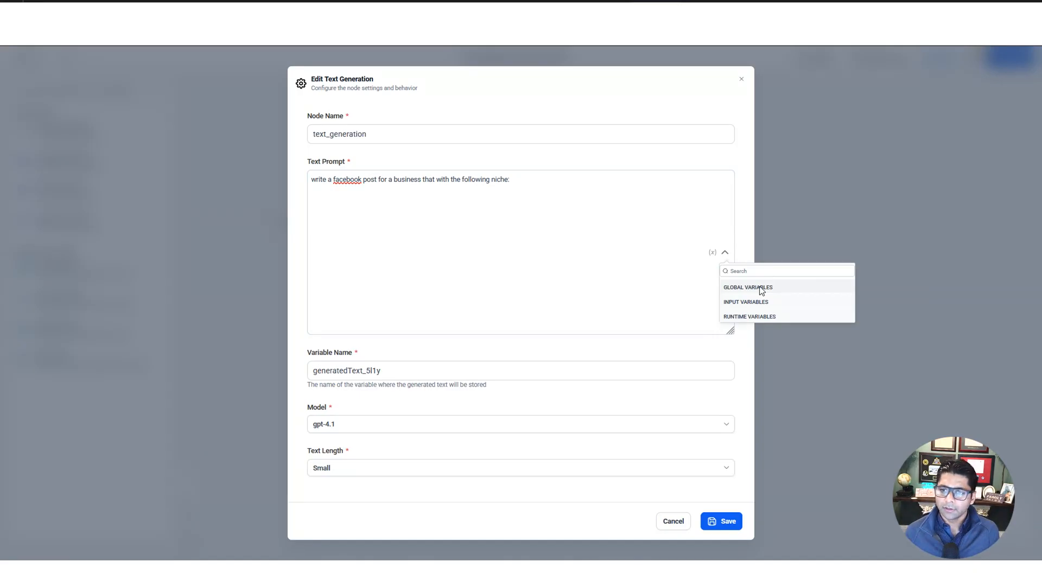
left_click(754, 318)
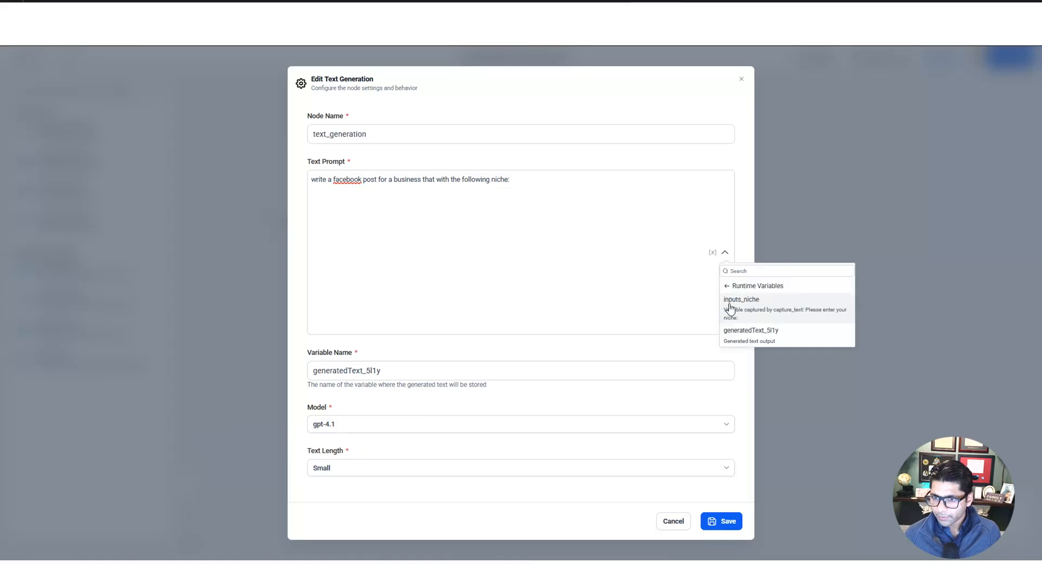
left_click(774, 315)
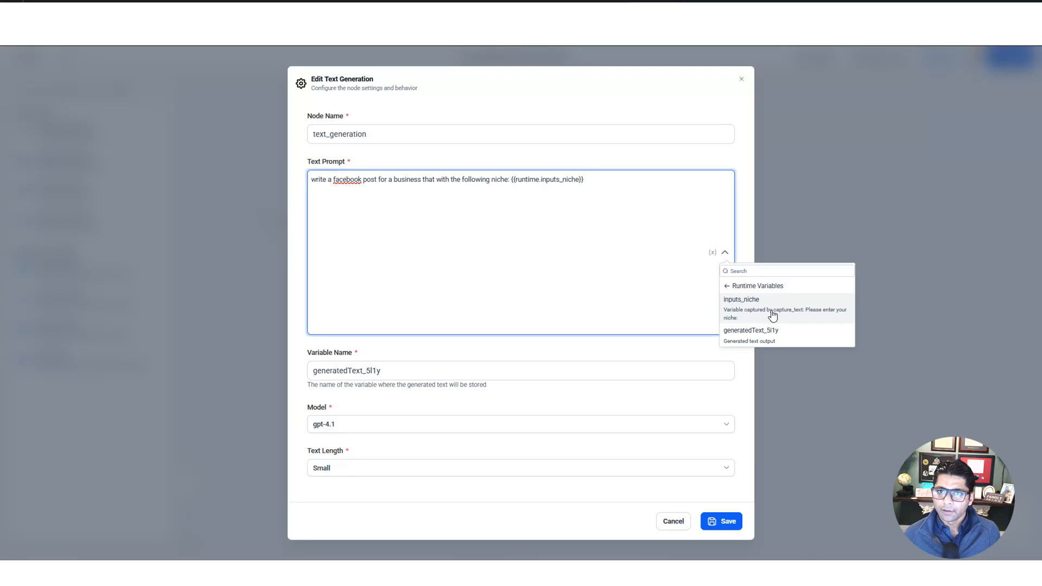
left_click_drag(514, 179, 539, 179)
left_click(613, 183)
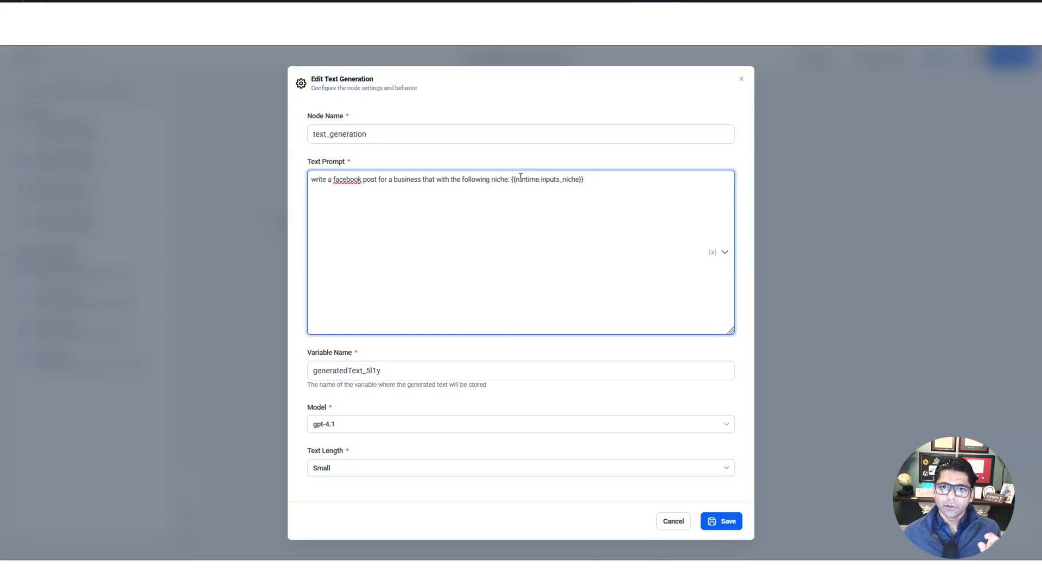
left_click_drag(512, 181, 590, 180)
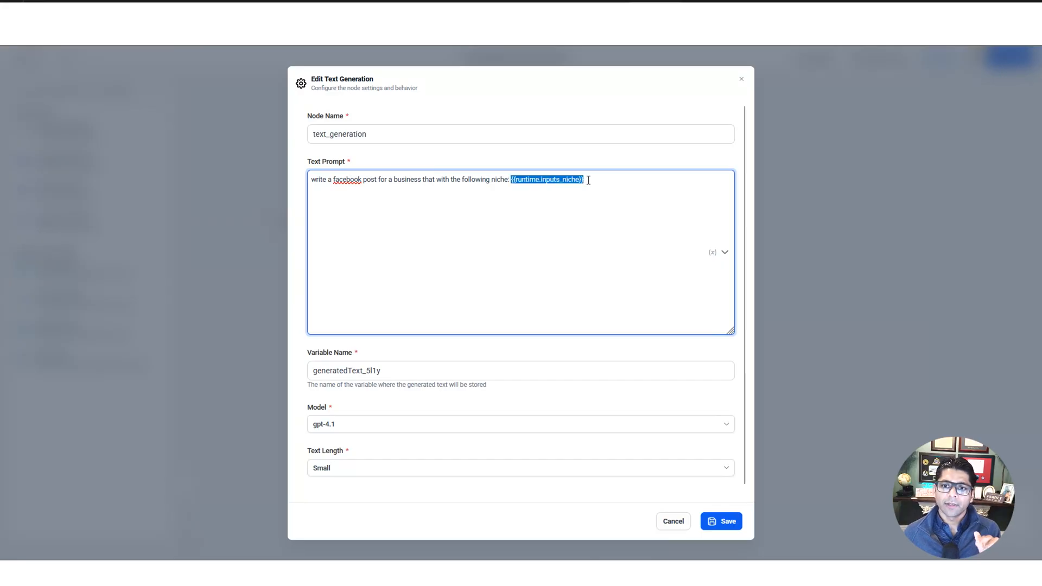
left_click(597, 178)
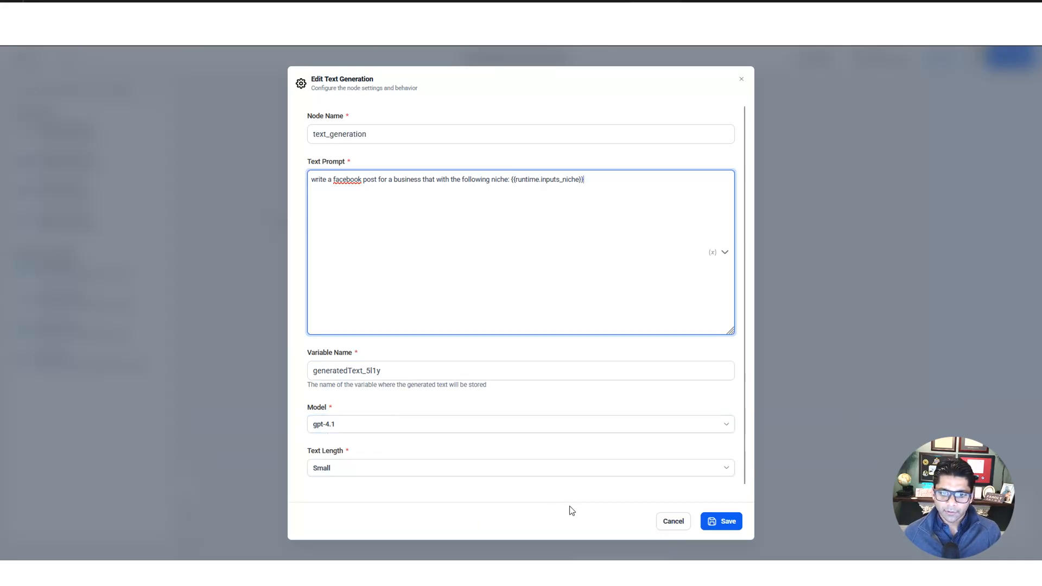
Set the generated text length to Big and save the Text Generation settings.
left_click(435, 471)
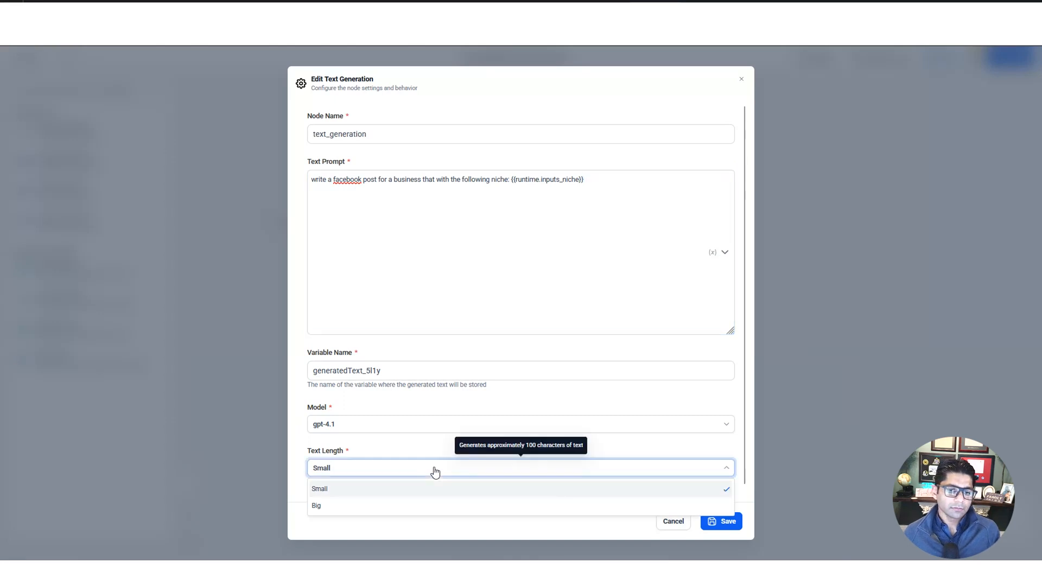
left_click(422, 506)
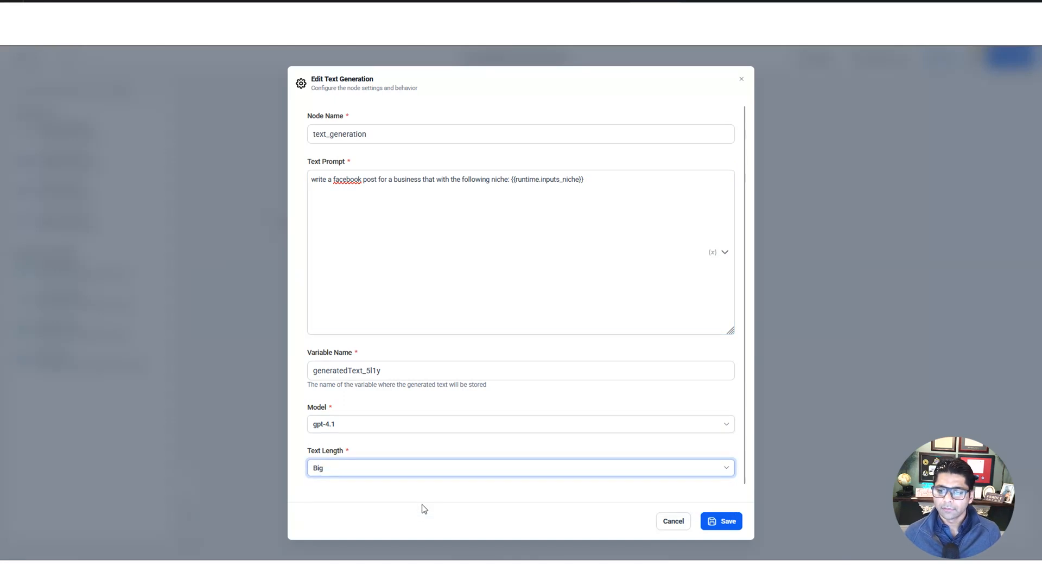
left_click(727, 522)
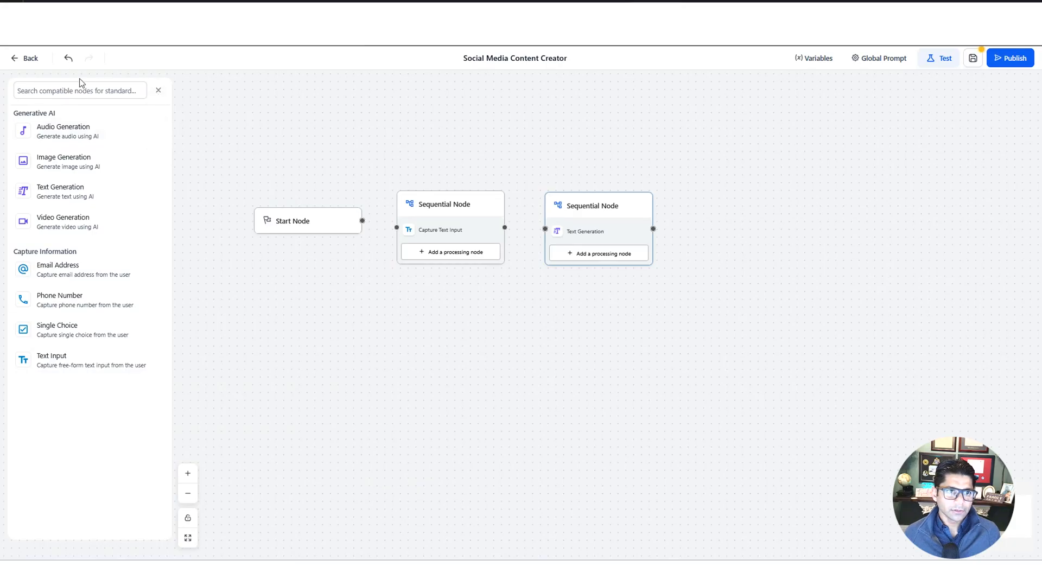
Place an End Node on the canvas after the Text Generation node.
left_click(158, 92)
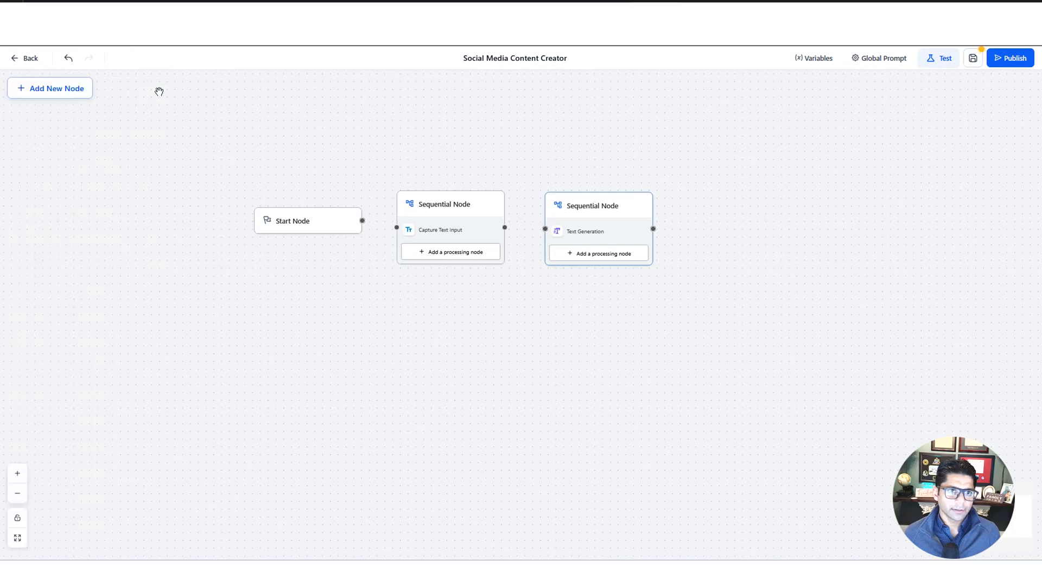
left_click(54, 90)
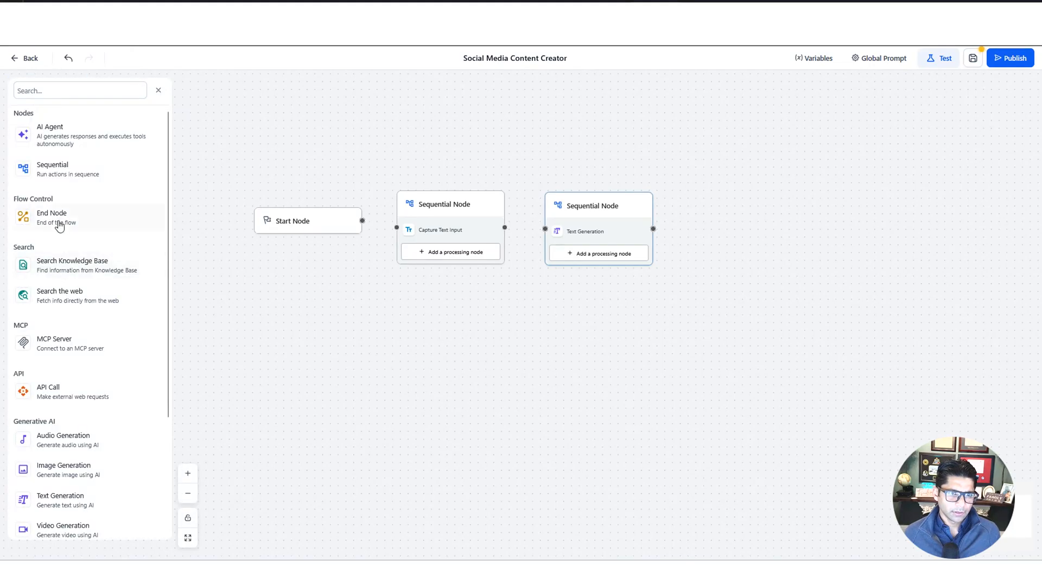
left_click_drag(60, 223, 771, 239)
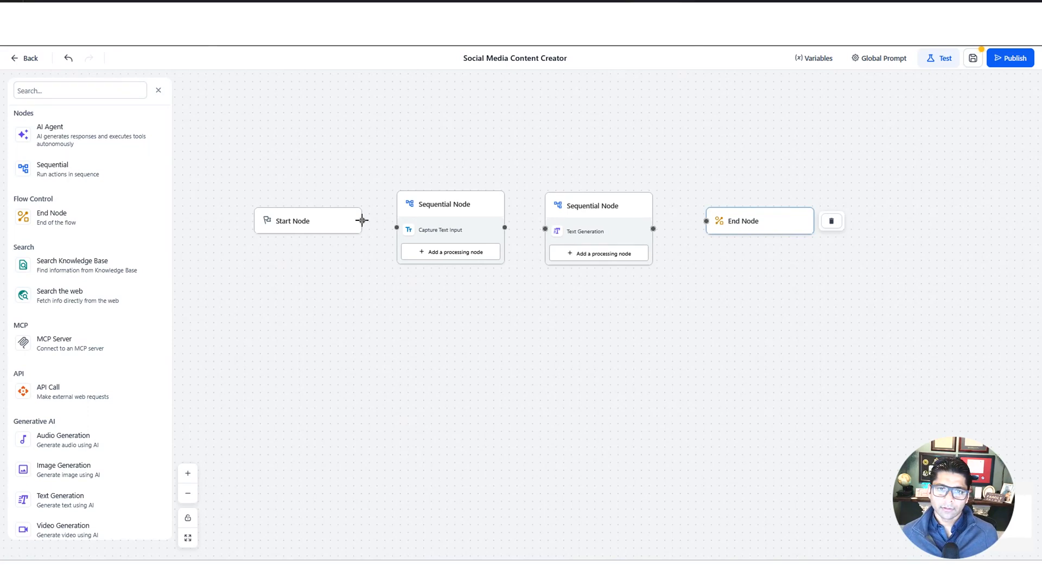
Connect the Start Node to the capture node, and link the capture node to the text generation node with the edge label "Generate Post".
left_click_drag(362, 220, 397, 228)
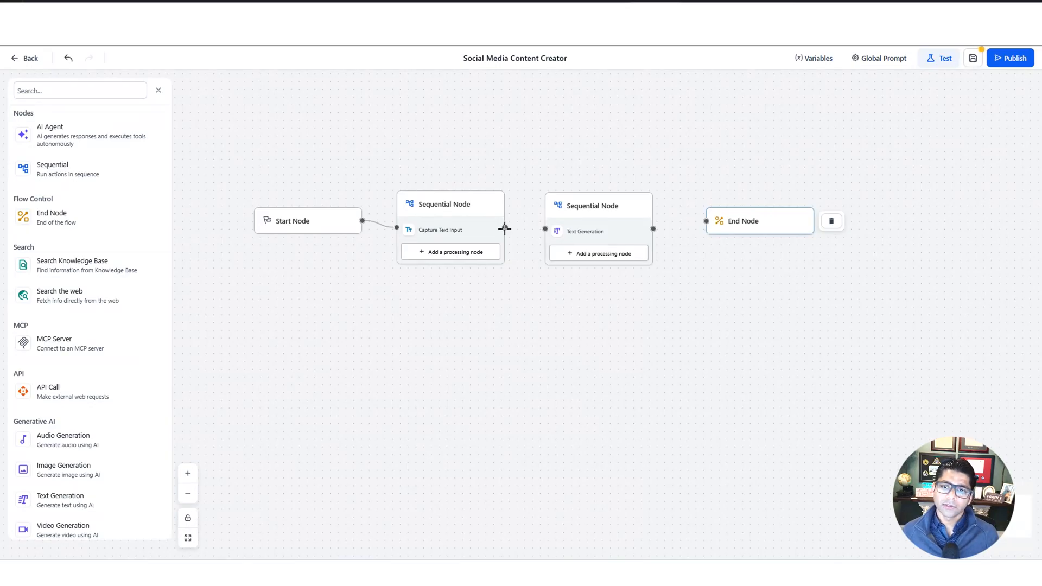
left_click_drag(504, 228, 545, 229)
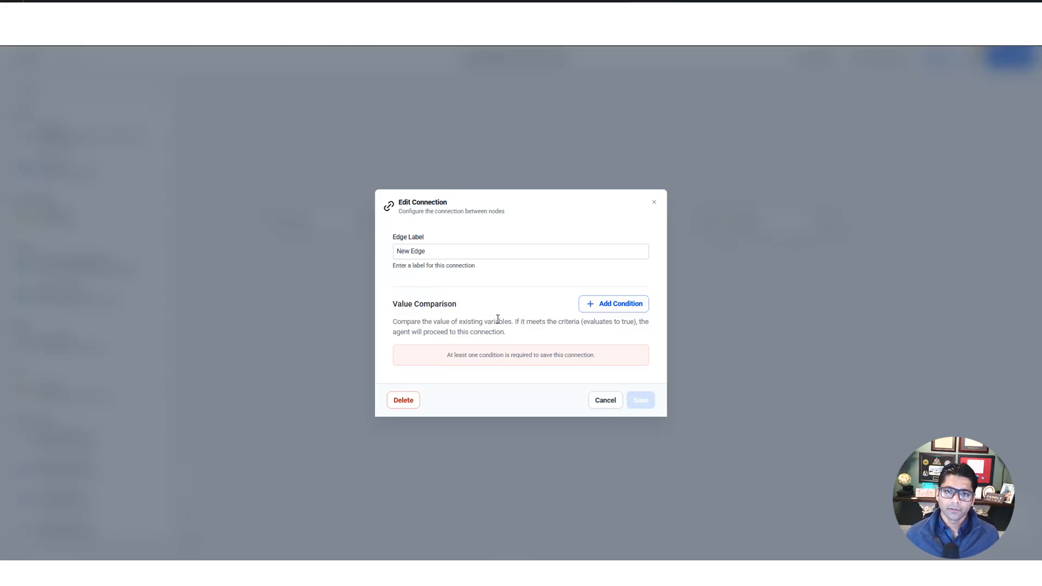
triple_click(438, 251)
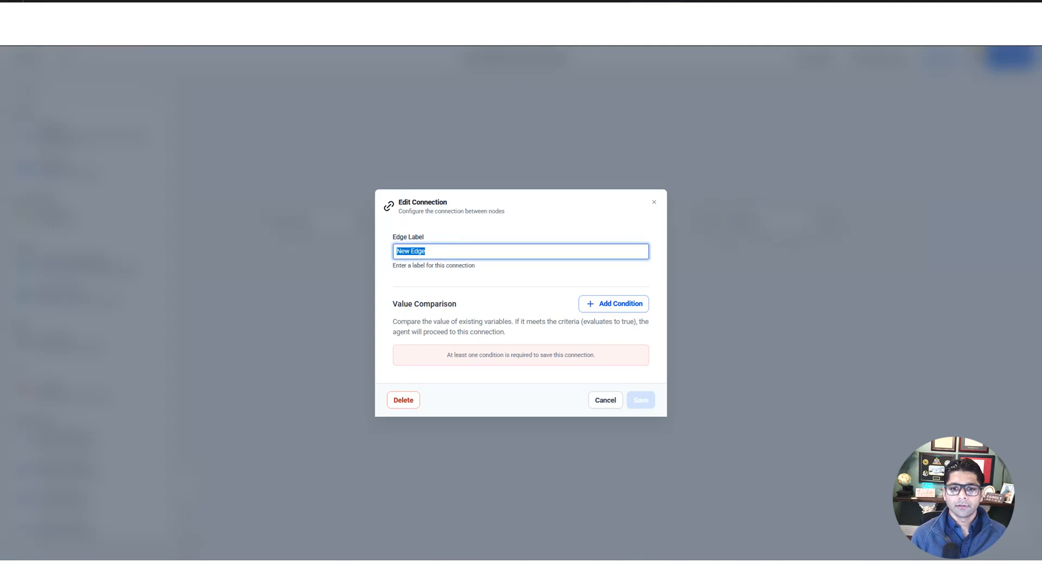
type("Generate Post")
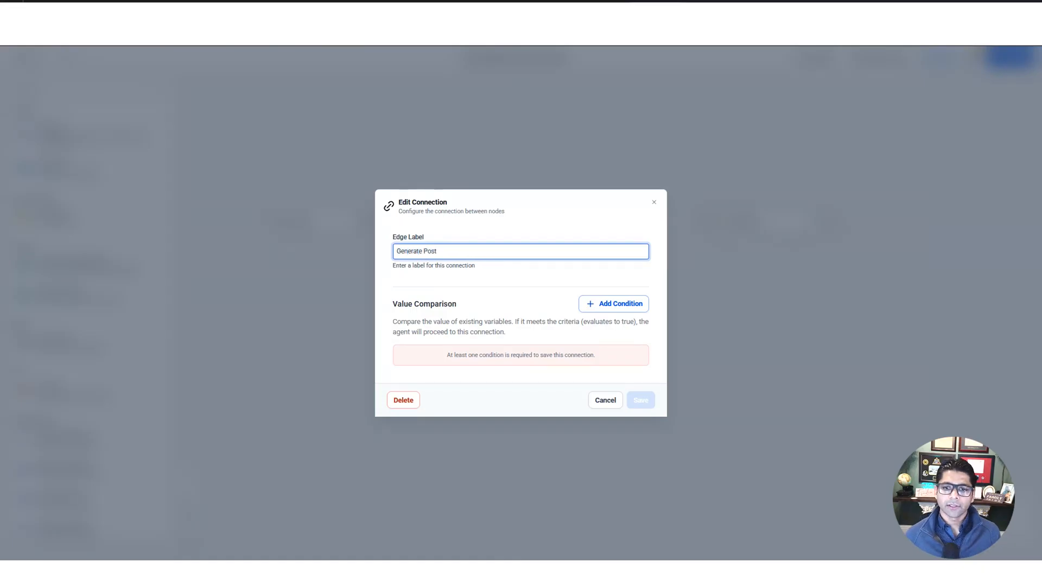
left_click(489, 277)
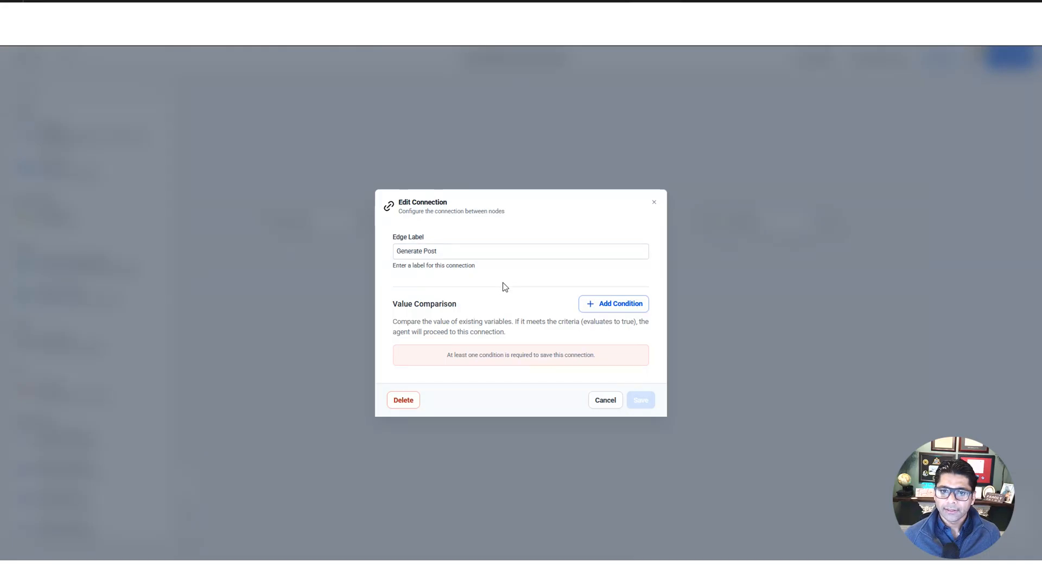
Add a condition to the Generate Post connection requiring runtime.inputs_niche to be not equal to (NEQ) an empty value, and save it.
left_click(641, 309)
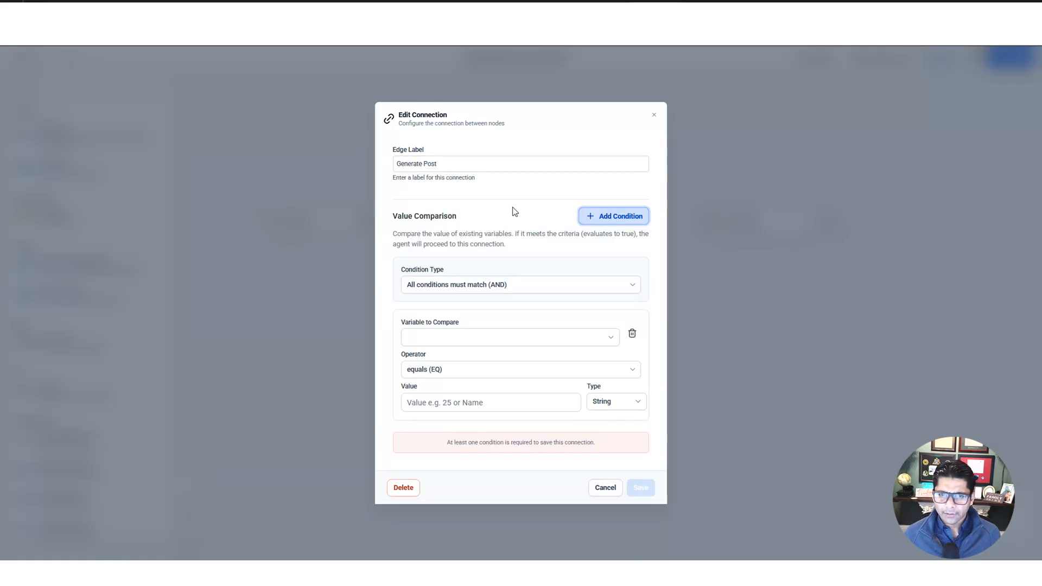
left_click(453, 164)
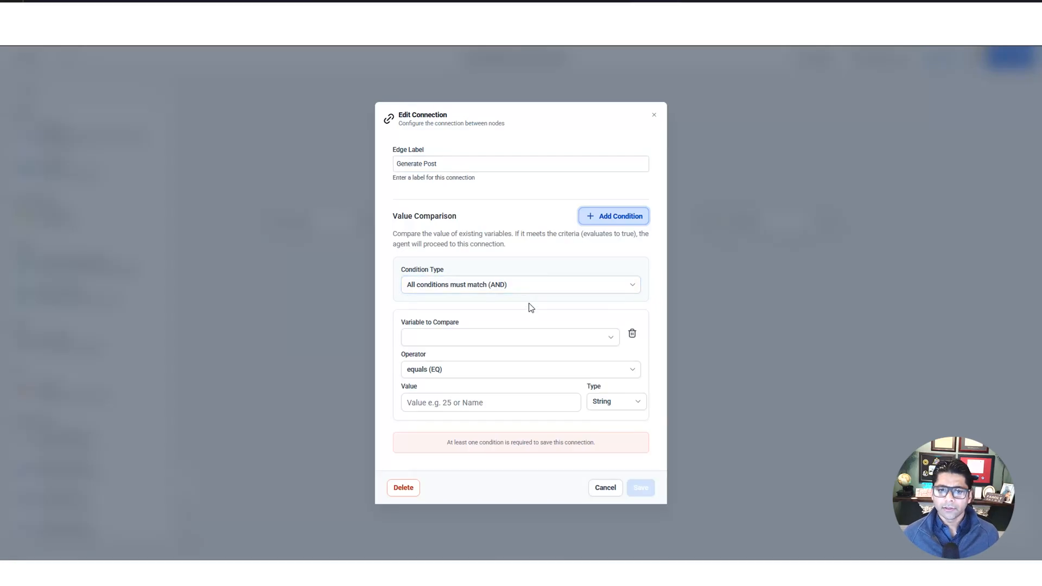
left_click(538, 339)
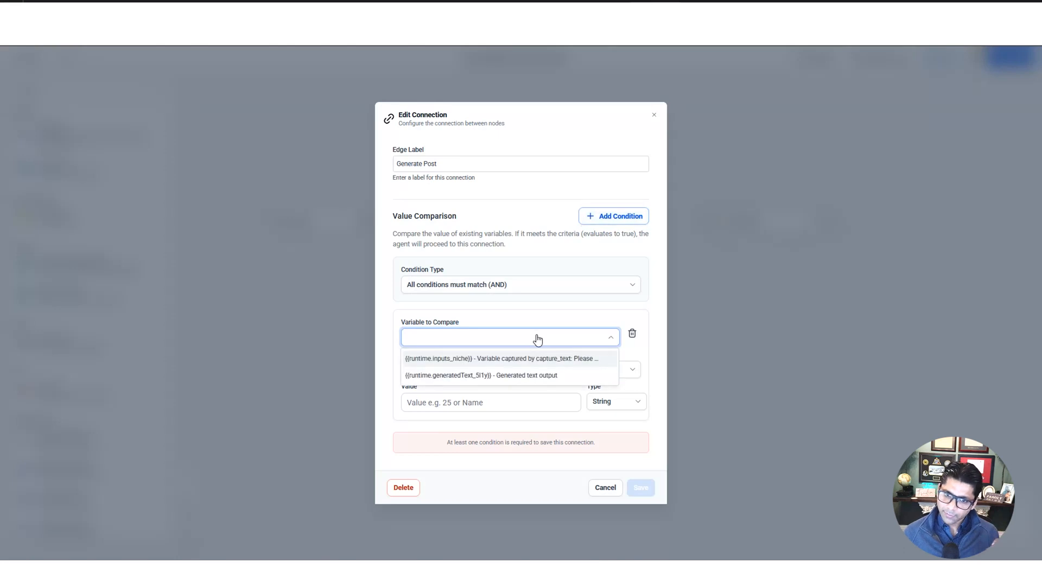
left_click(519, 359)
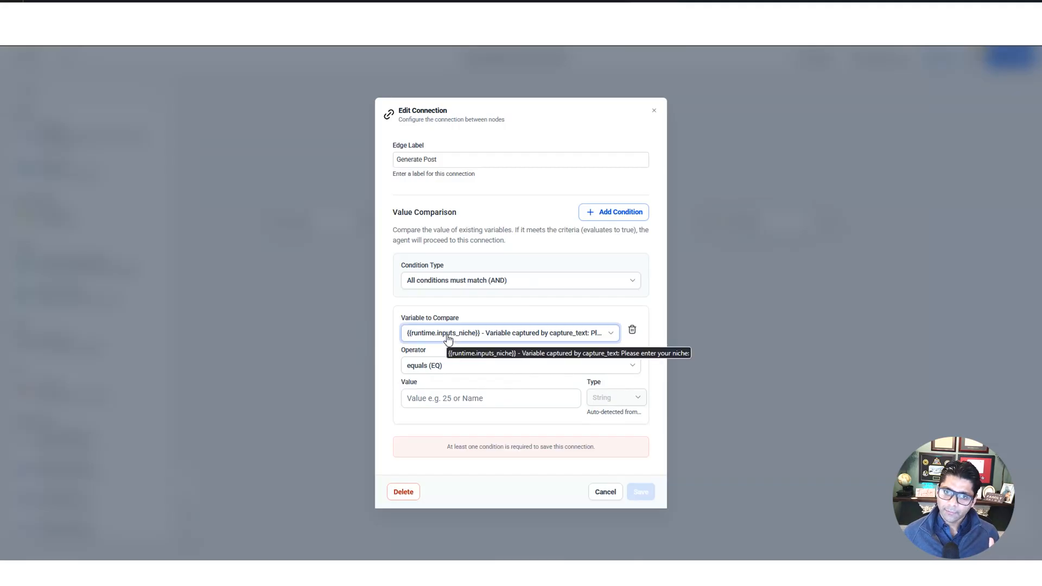
left_click(459, 372)
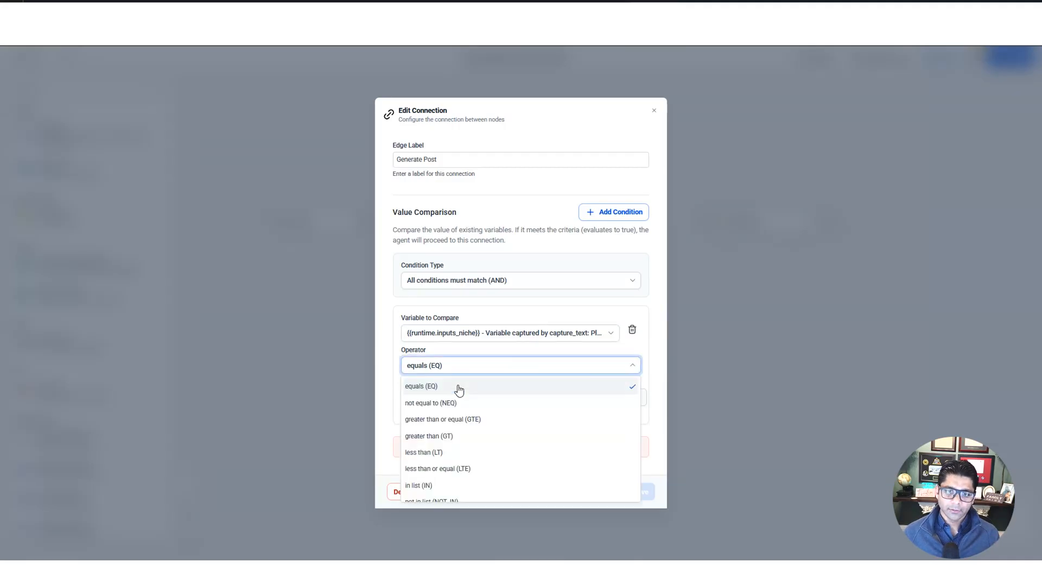
left_click(457, 402)
left_click(459, 402)
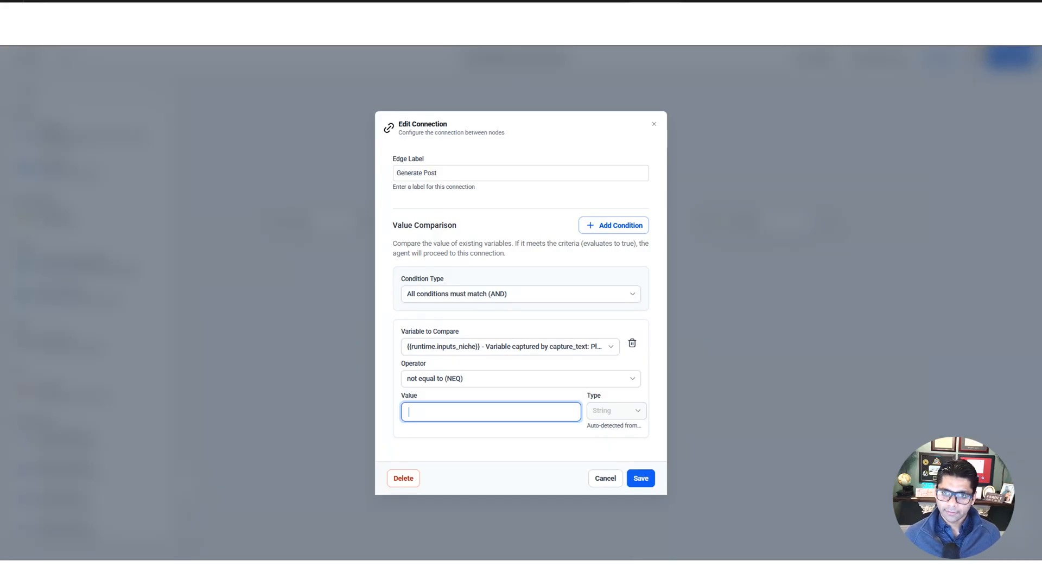
left_click(640, 478)
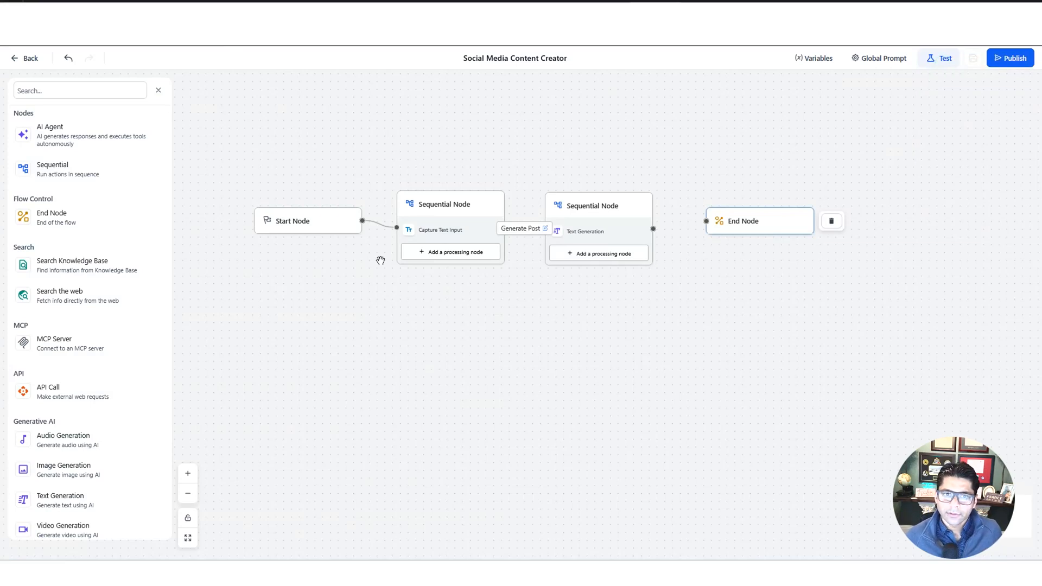
Rearrange the Start Node and both Sequential Nodes to space them out evenly along the flow.
left_click_drag(328, 231, 271, 229)
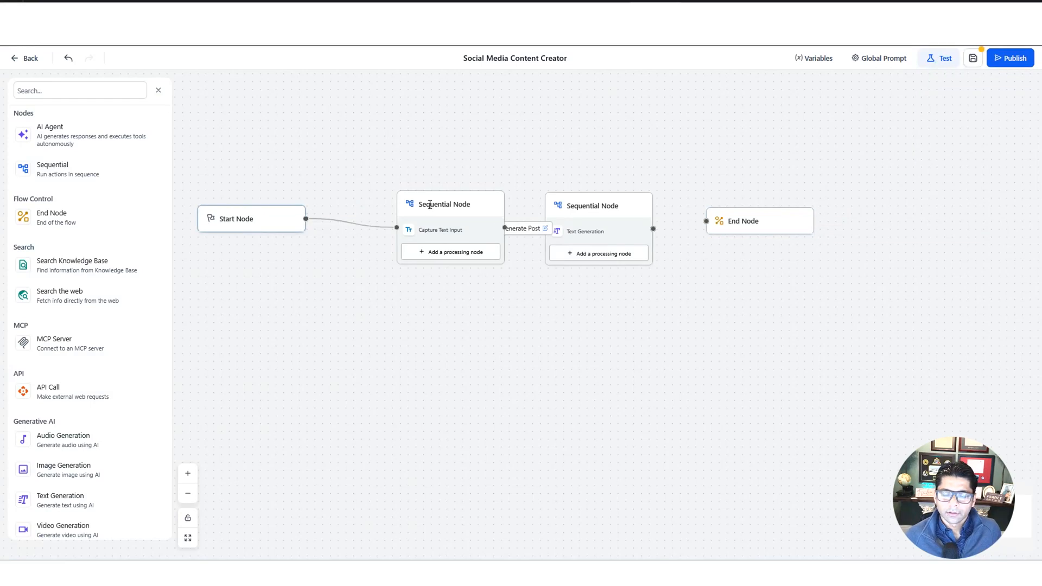
left_click_drag(450, 205, 405, 202)
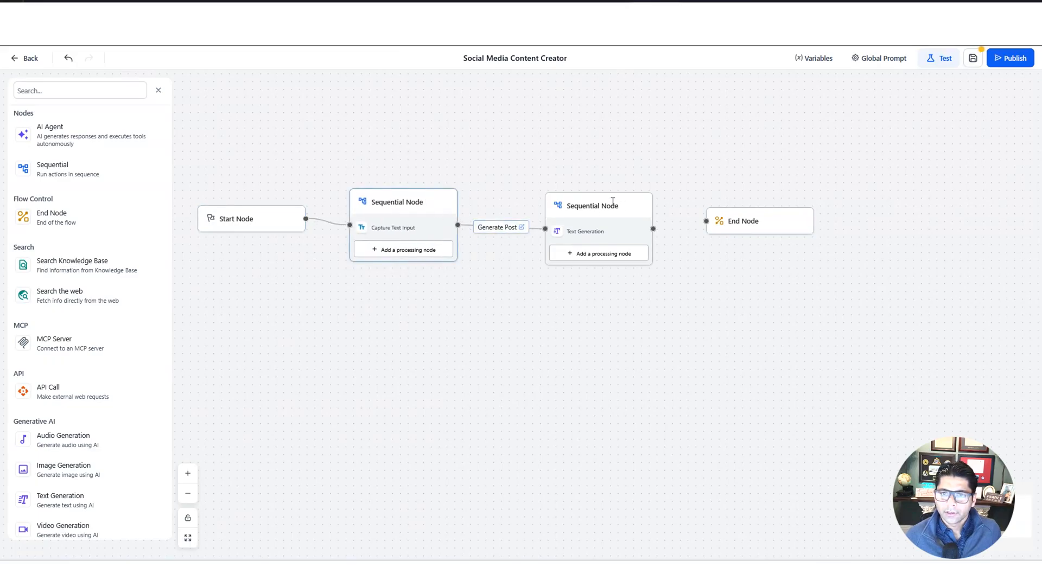
left_click_drag(623, 206, 610, 196)
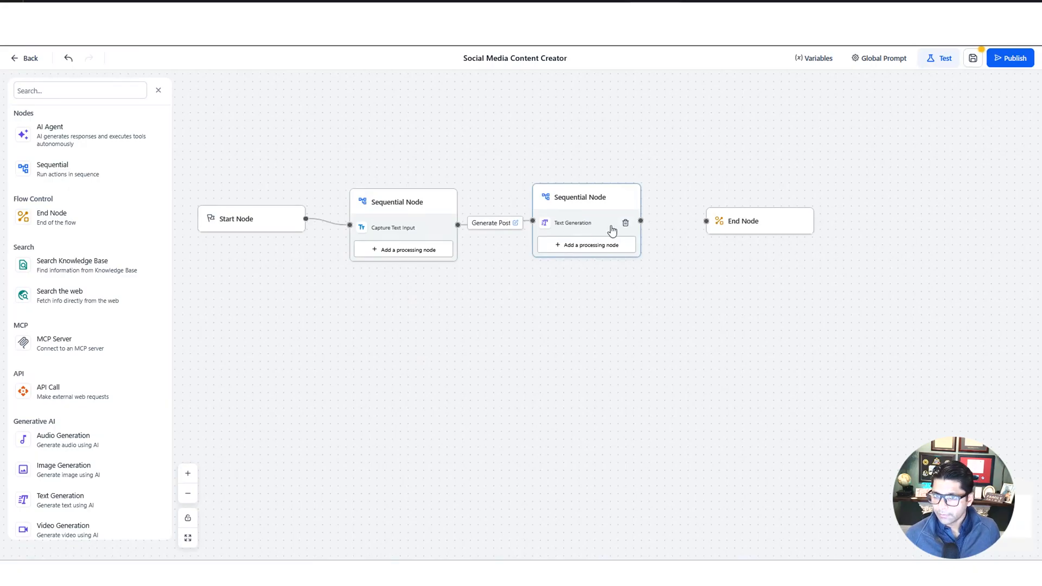
Connect the Text Generation node to the End Node and label the edge "Post Generated".
left_click_drag(642, 222, 706, 221)
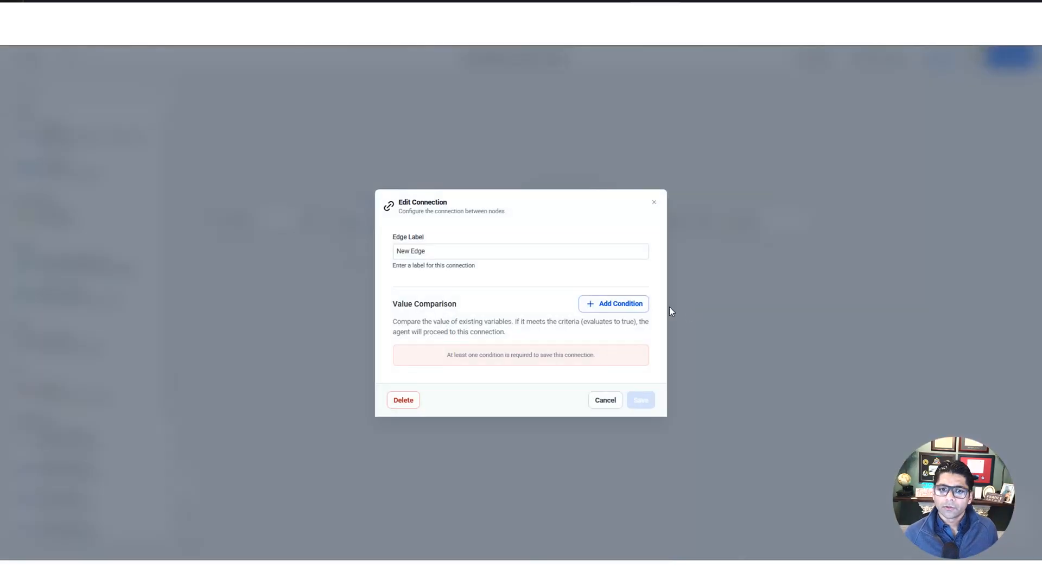
triple_click(476, 250)
key("BackSpace")
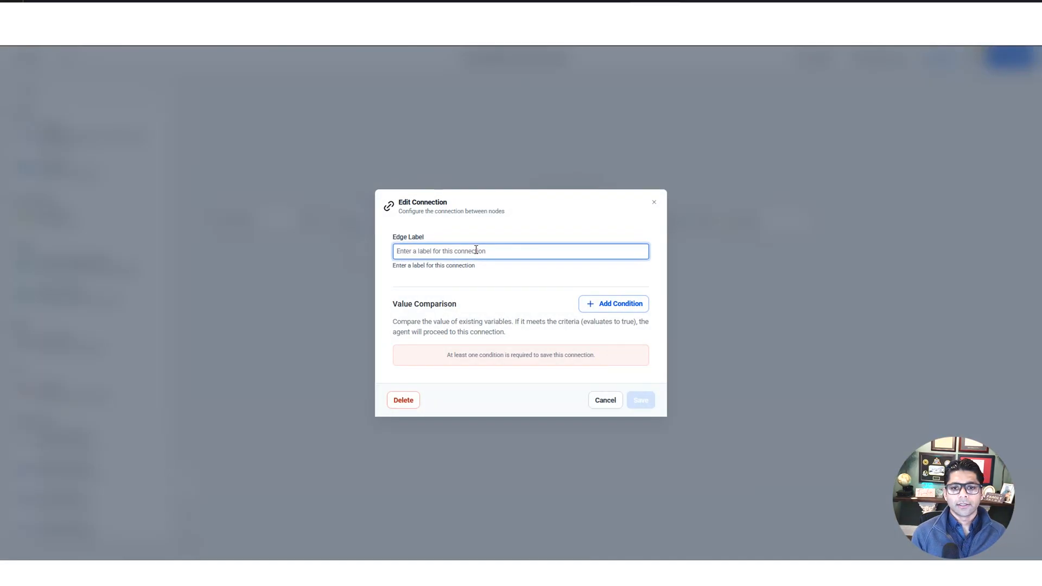
type("Post Generated")
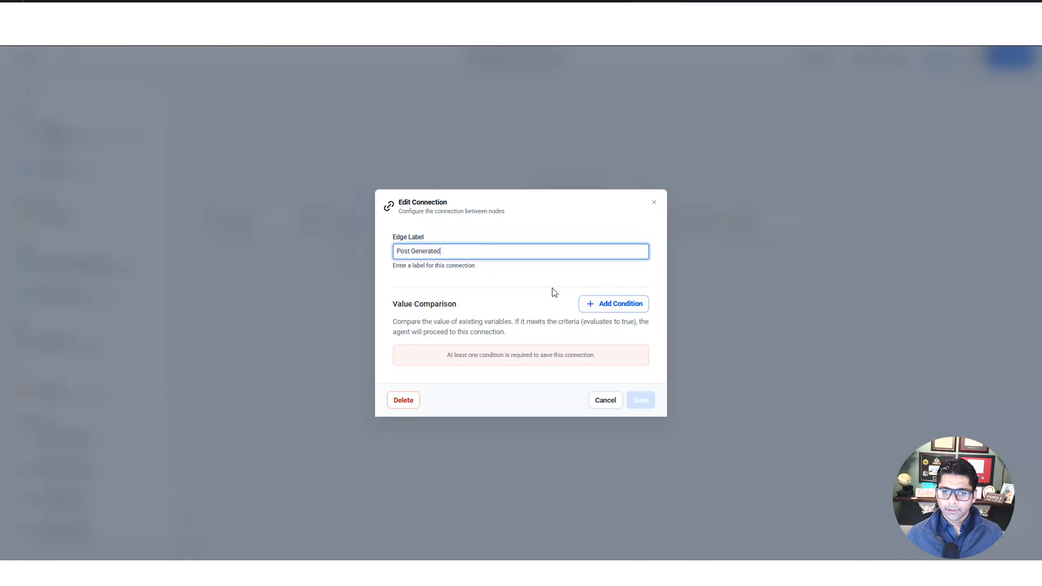
Add a condition to the Post Generated connection requiring the generated text output to be not equal to (NEQ) an empty value, and save it.
left_click(623, 305)
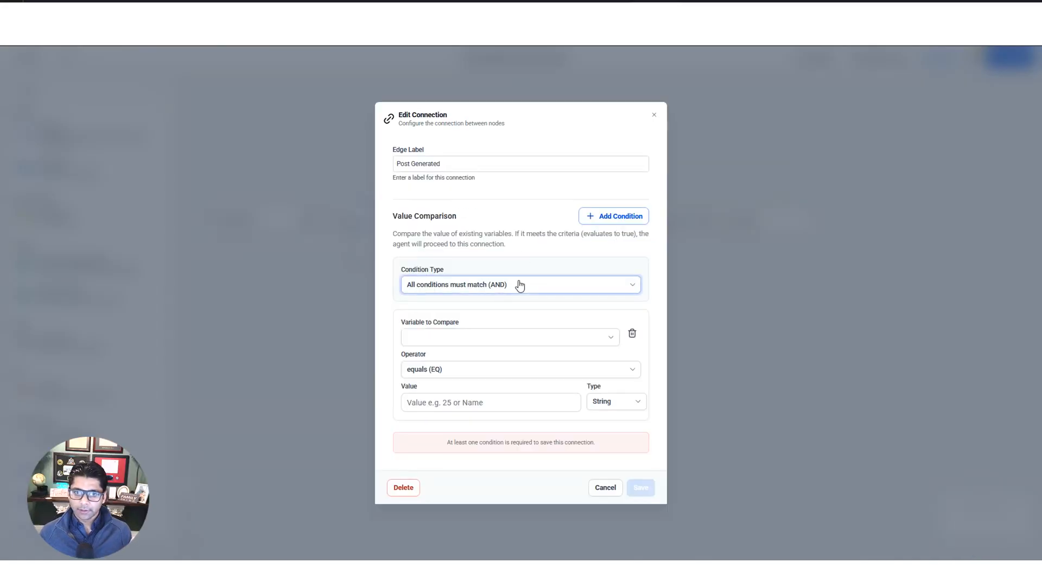
left_click(521, 344)
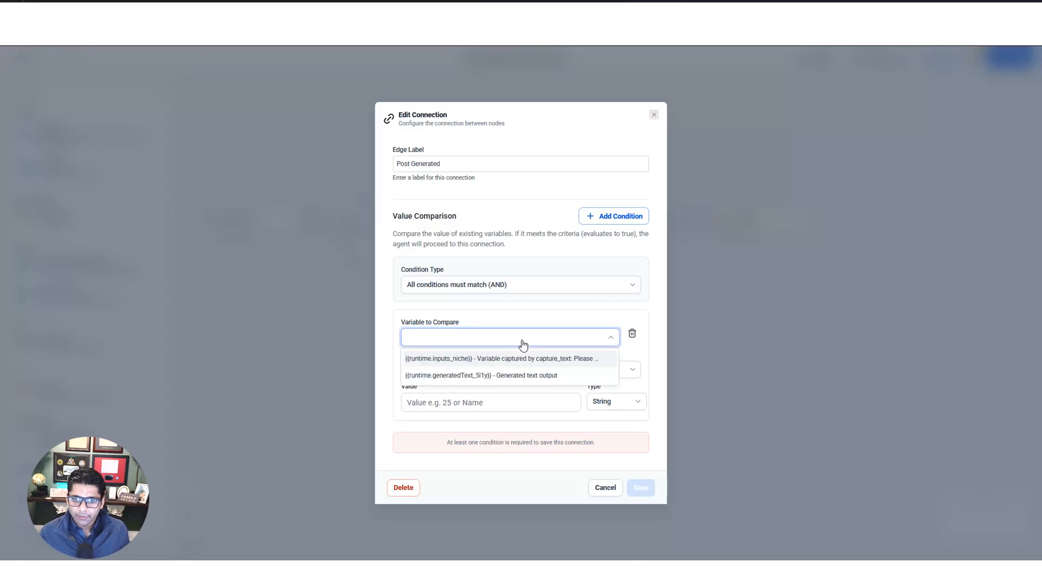
left_click(502, 376)
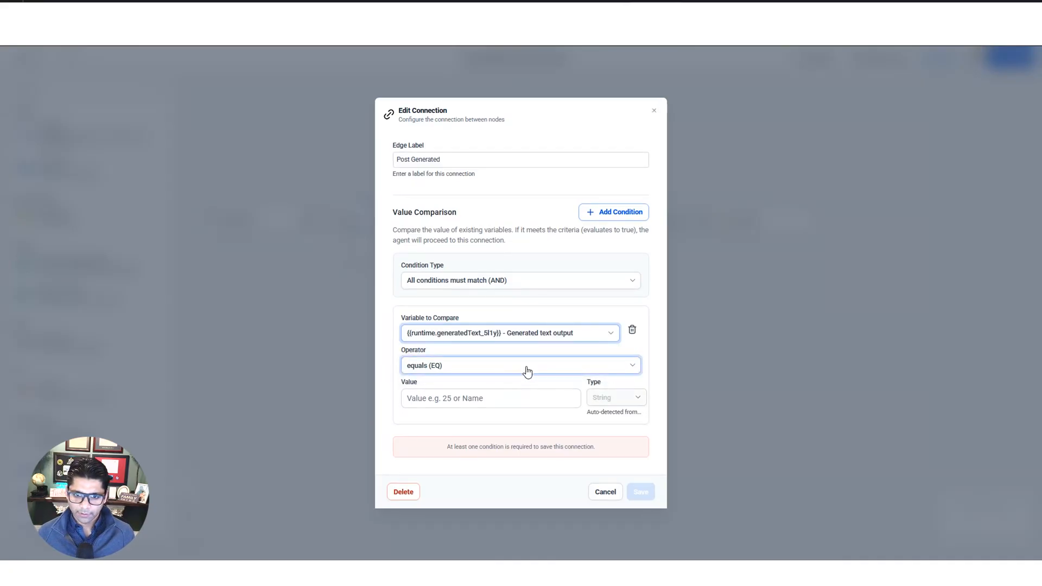
left_click(527, 372)
left_click(491, 404)
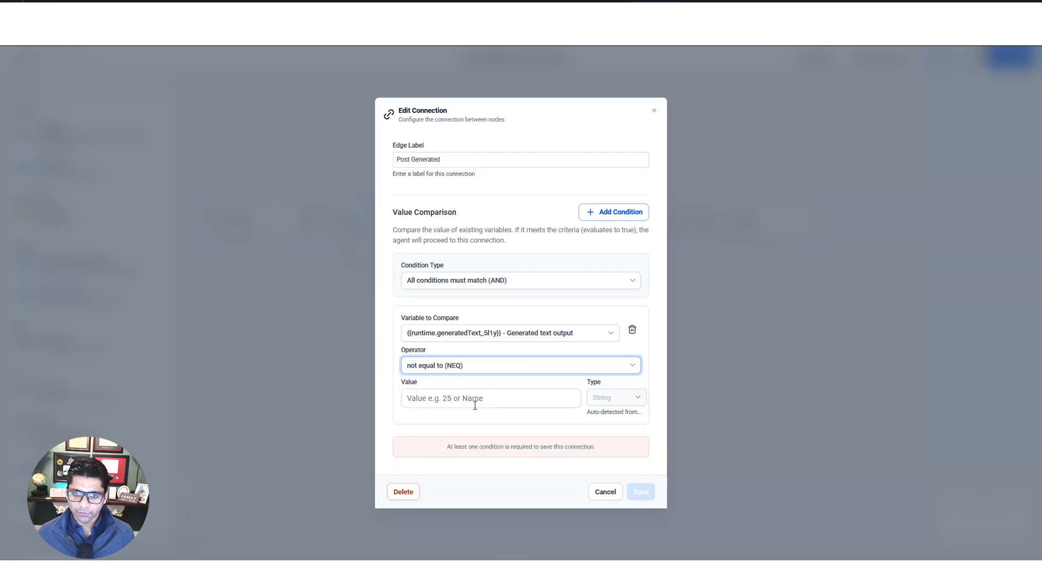
left_click(475, 398)
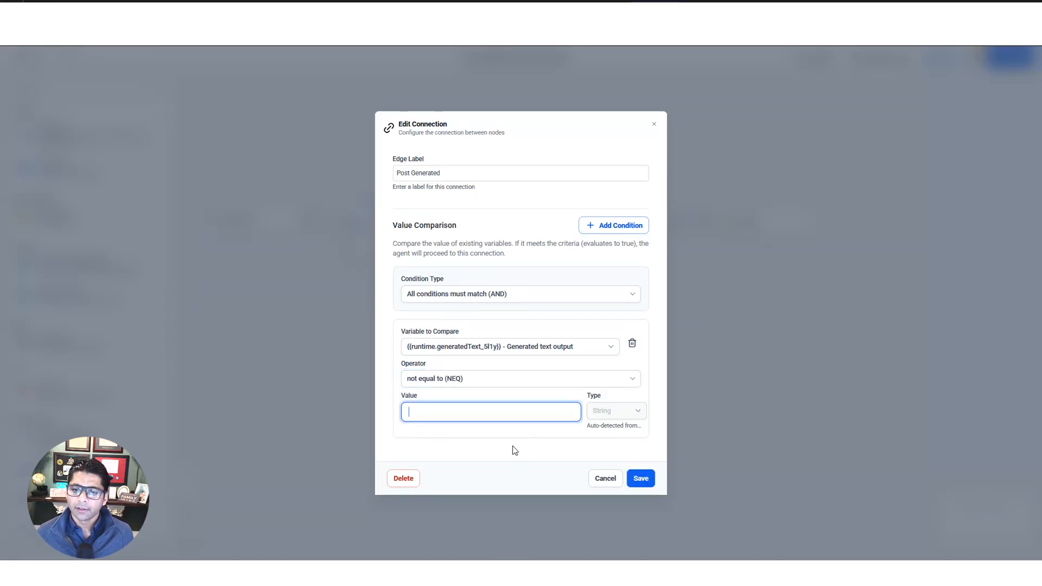
left_click(641, 478)
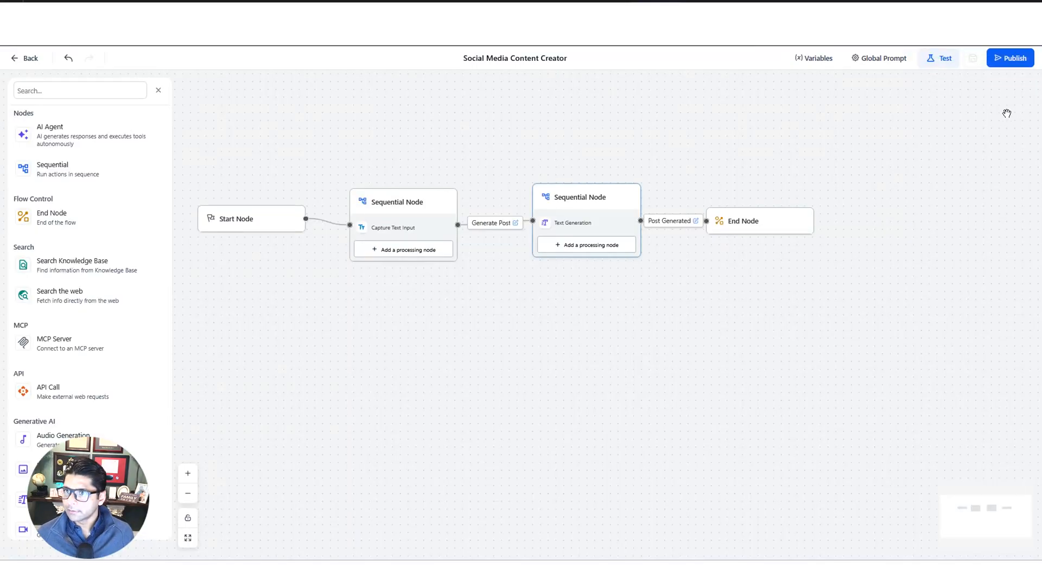
Publish the flow and start a test chat with the agent.
left_click(1015, 58)
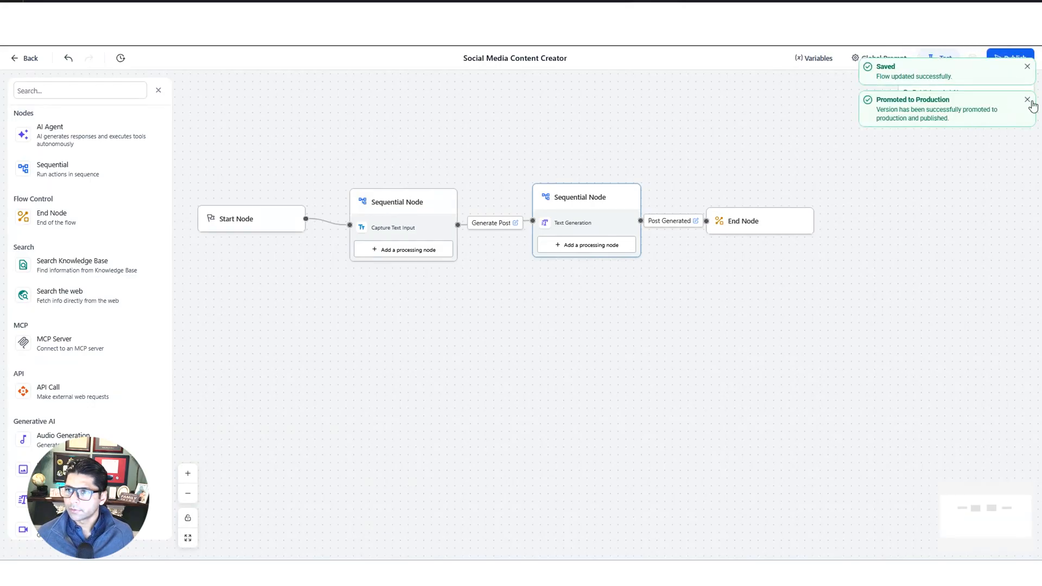
left_click(1028, 66)
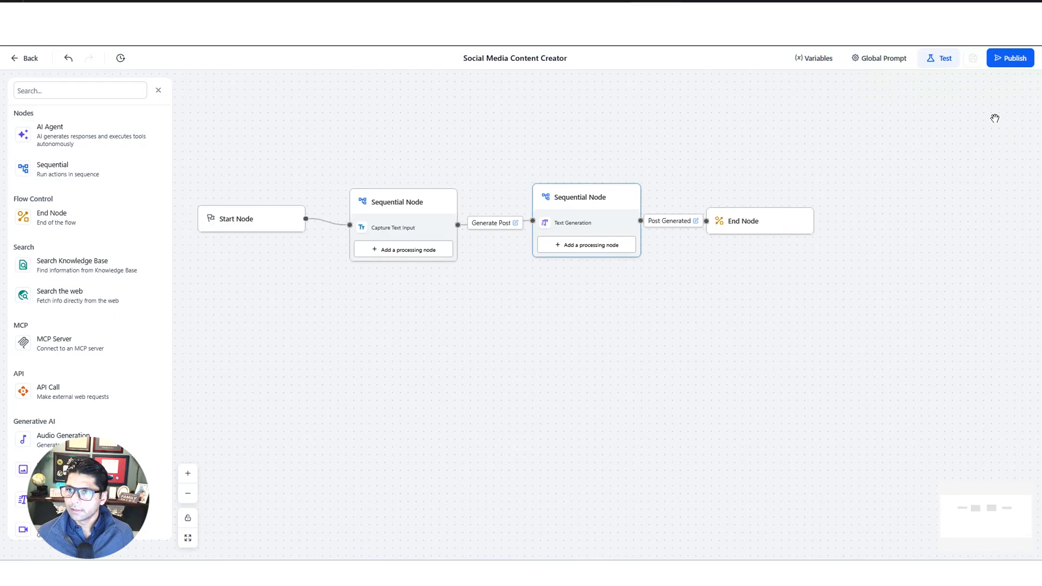
left_click(942, 61)
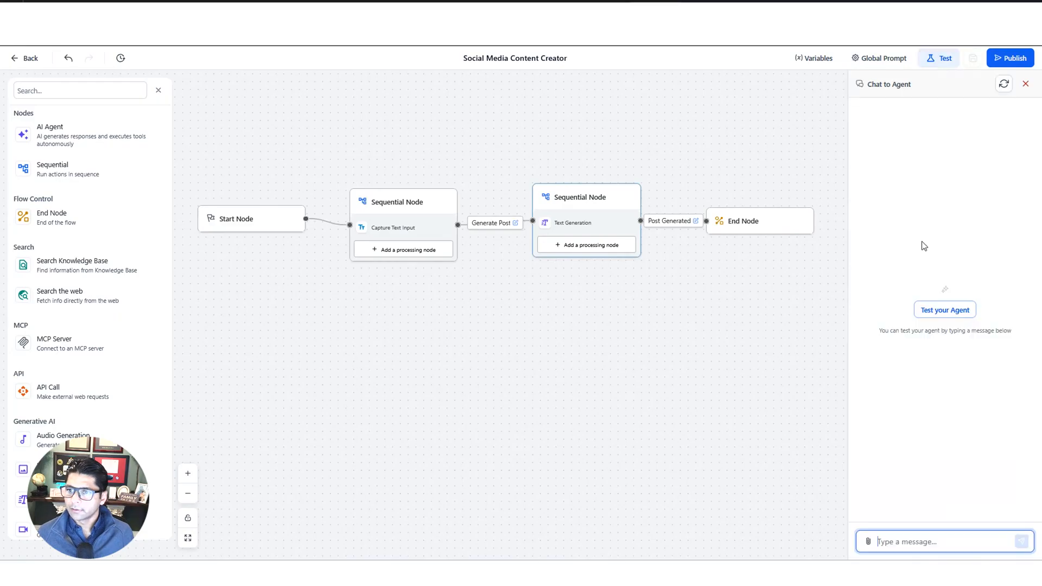
left_click(940, 311)
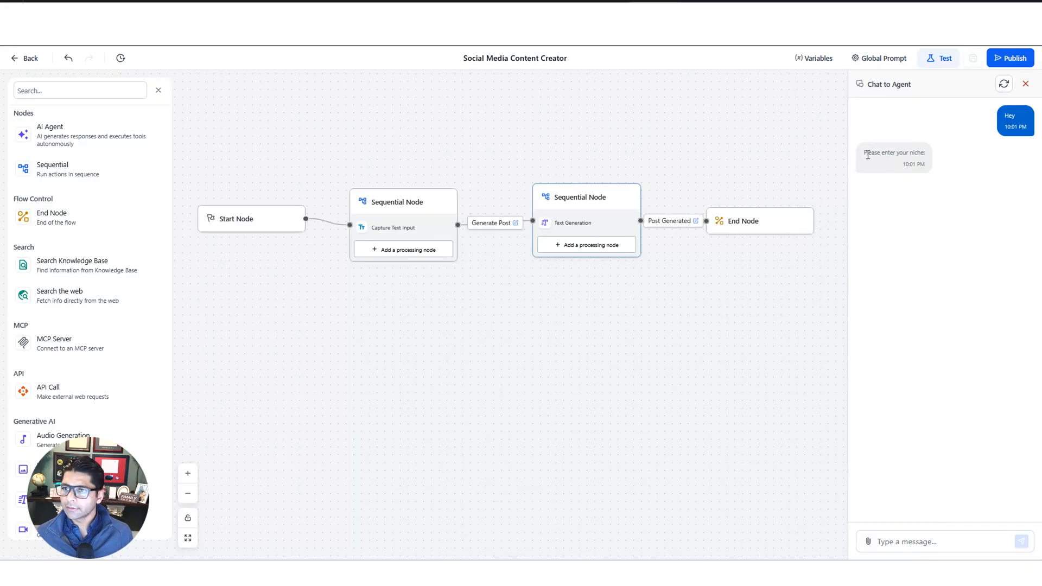
Answer the agent's niche question in the test chat with "electrician".
left_click_drag(864, 153, 928, 154)
left_click(937, 220)
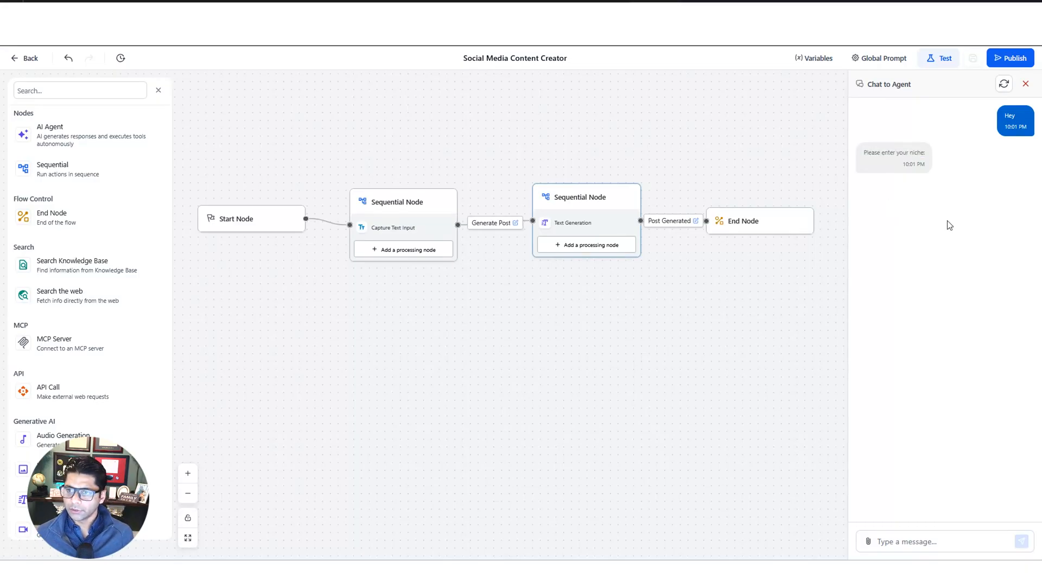
left_click(907, 542)
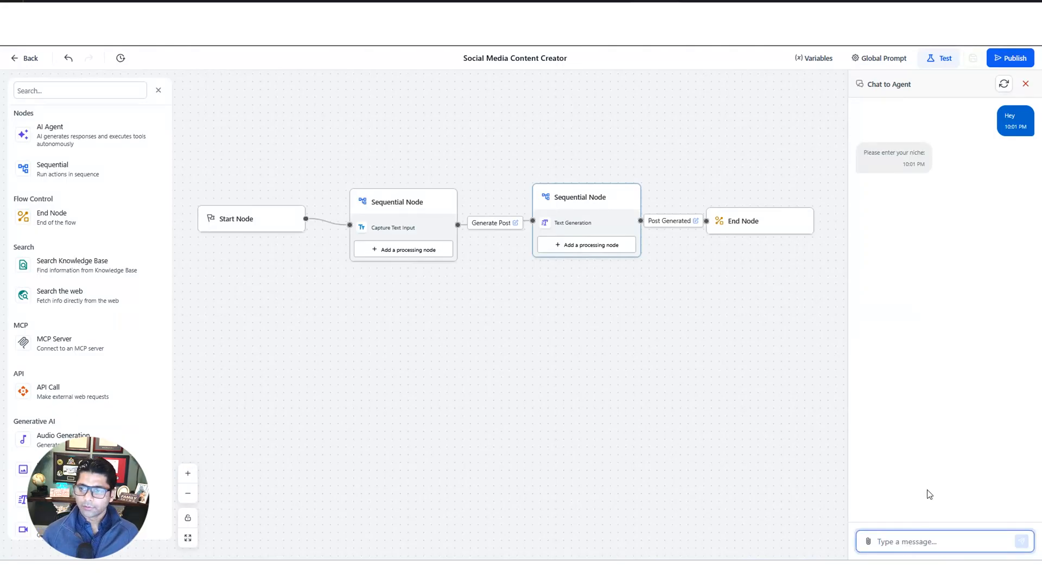
type("electrician")
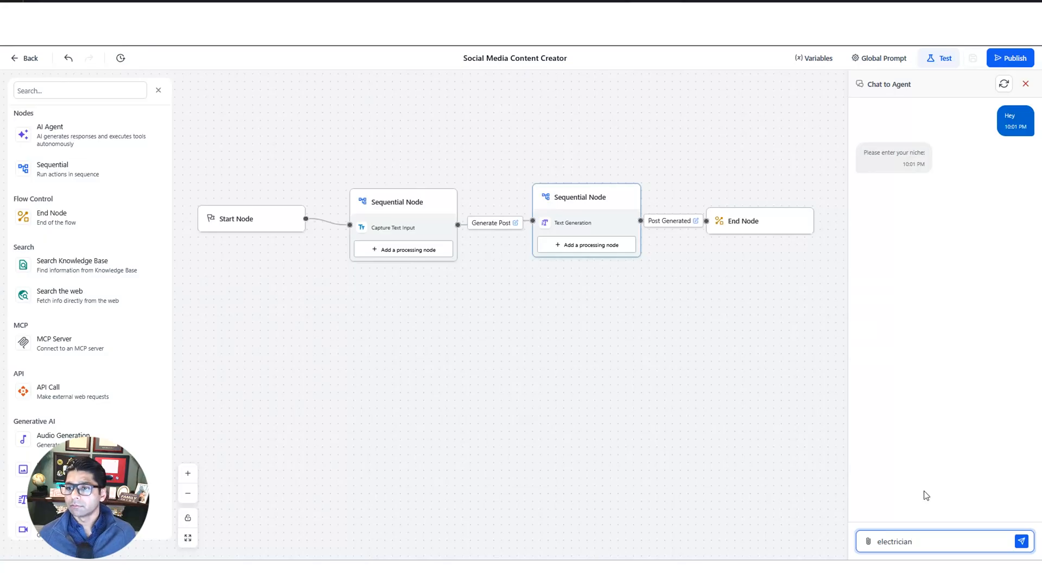
left_click(1022, 542)
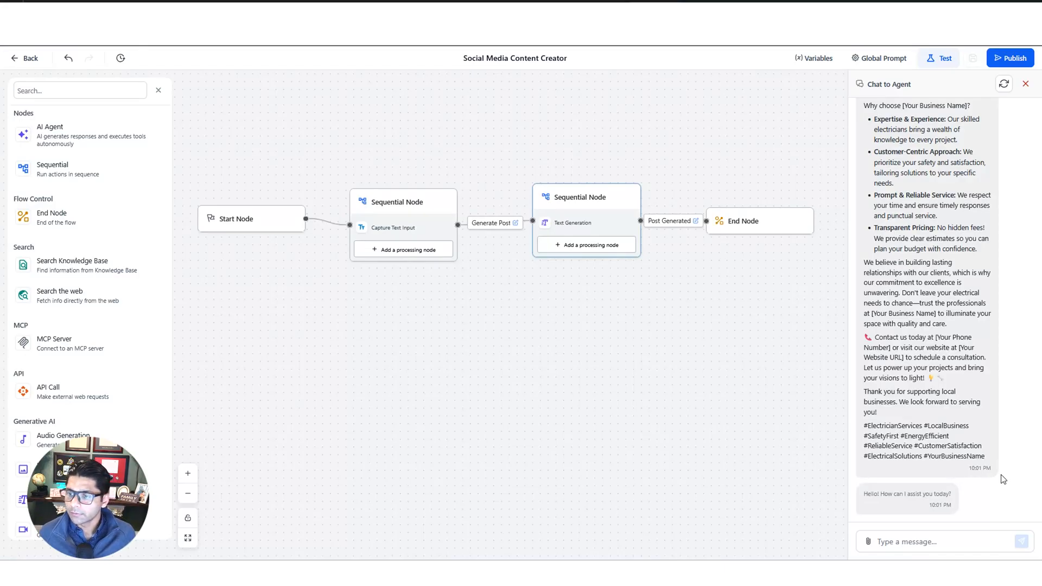
Review the generated Facebook post in the test chat, including its headline, body, business placeholders, contact details and hashtags.
scroll(943, 392, "up", 5)
scroll(943, 392, "up", 2)
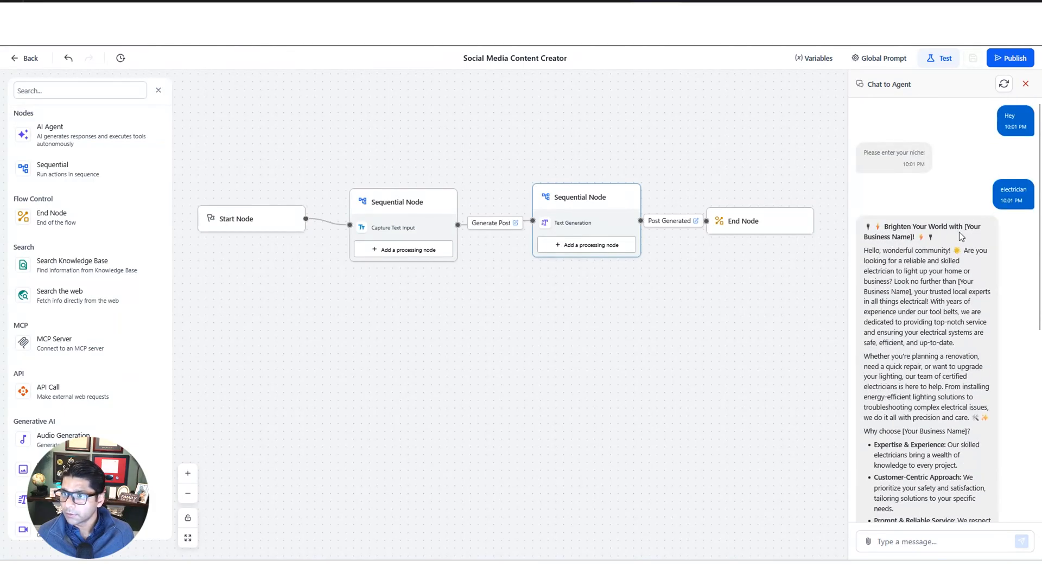
left_click_drag(915, 237, 966, 228)
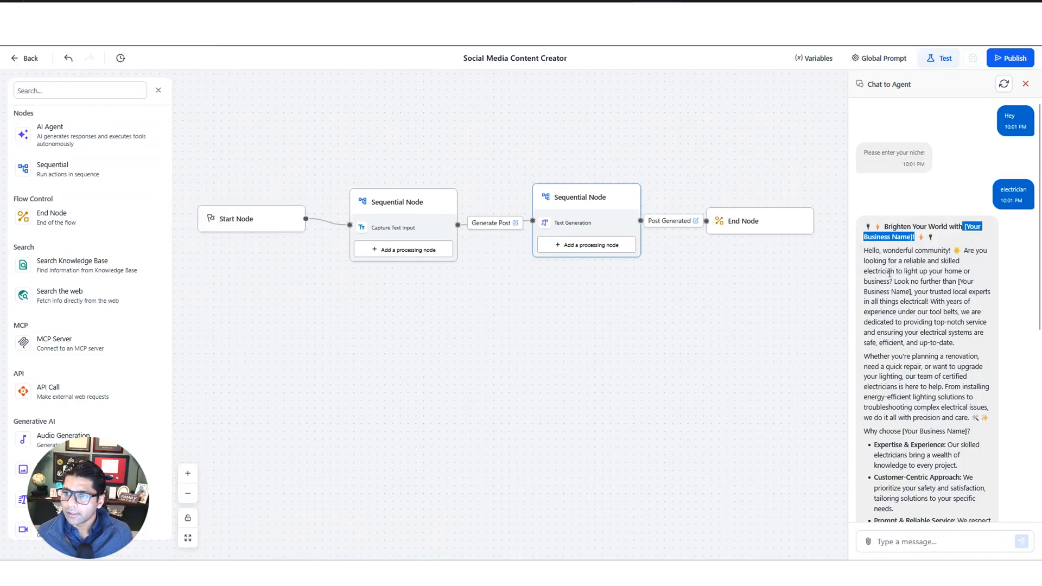
left_click_drag(894, 260, 926, 322)
left_click_drag(895, 367, 926, 426)
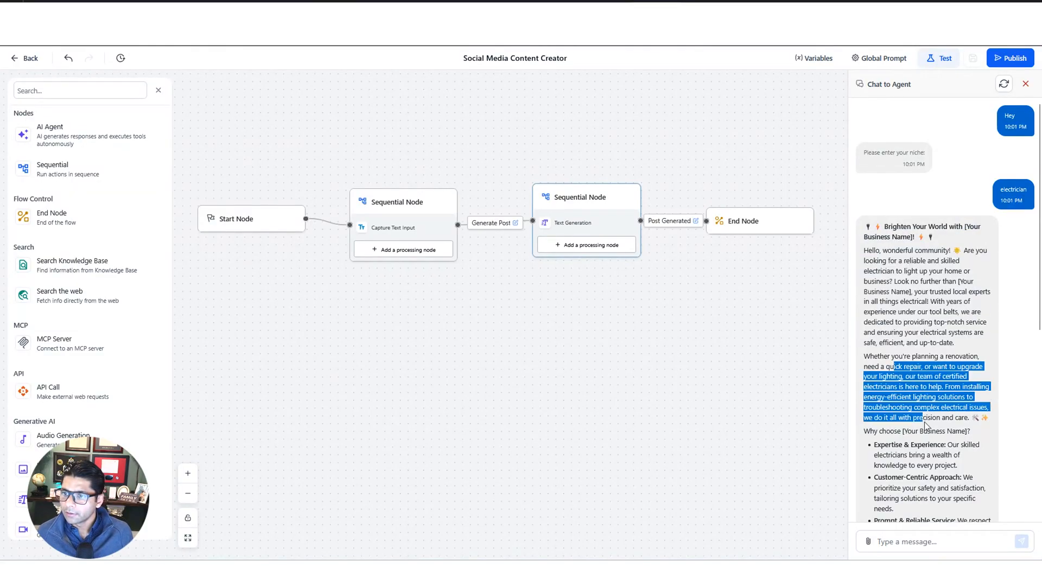
scroll(925, 425, "down", 4)
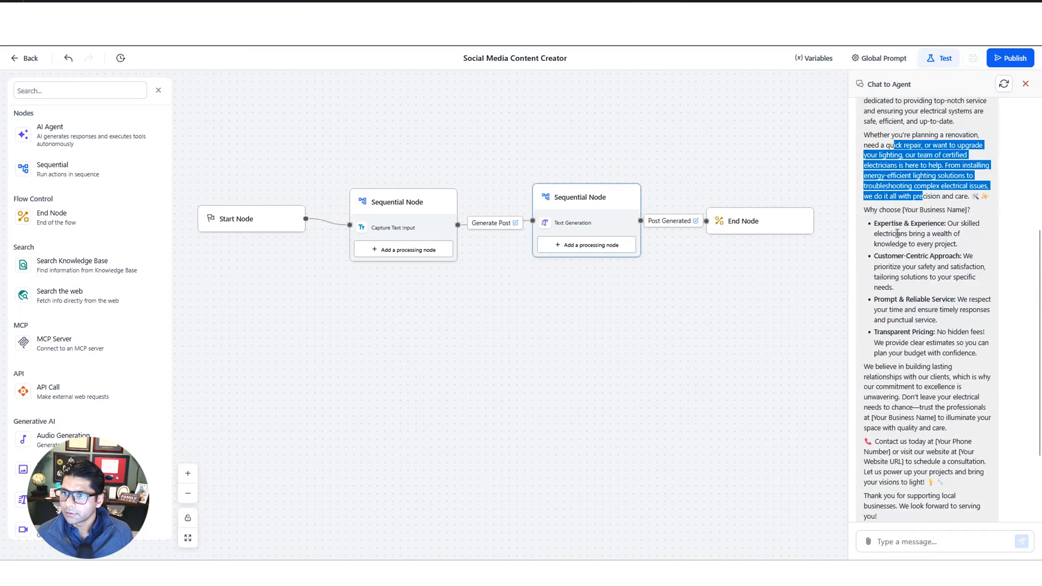
left_click_drag(896, 234, 918, 353)
left_click_drag(902, 211, 968, 213)
left_click(968, 214)
scroll(922, 366, "down", 2)
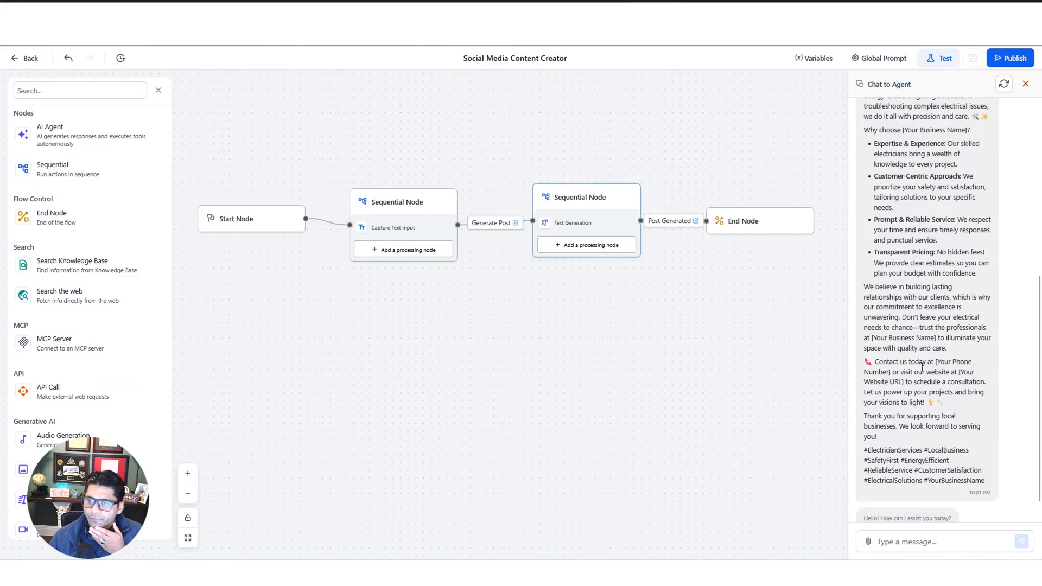
triple_click(923, 436)
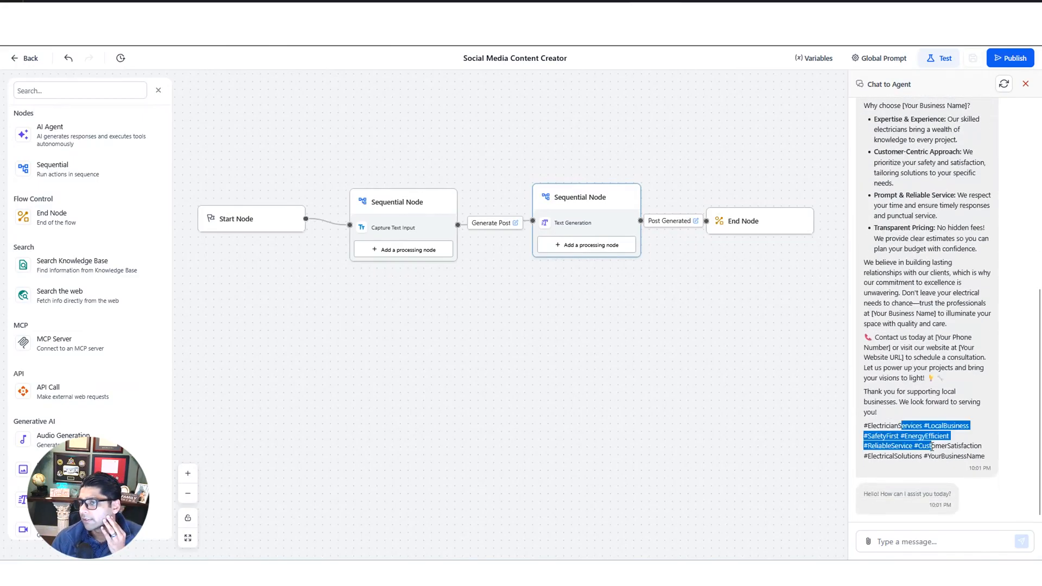
left_click(932, 446)
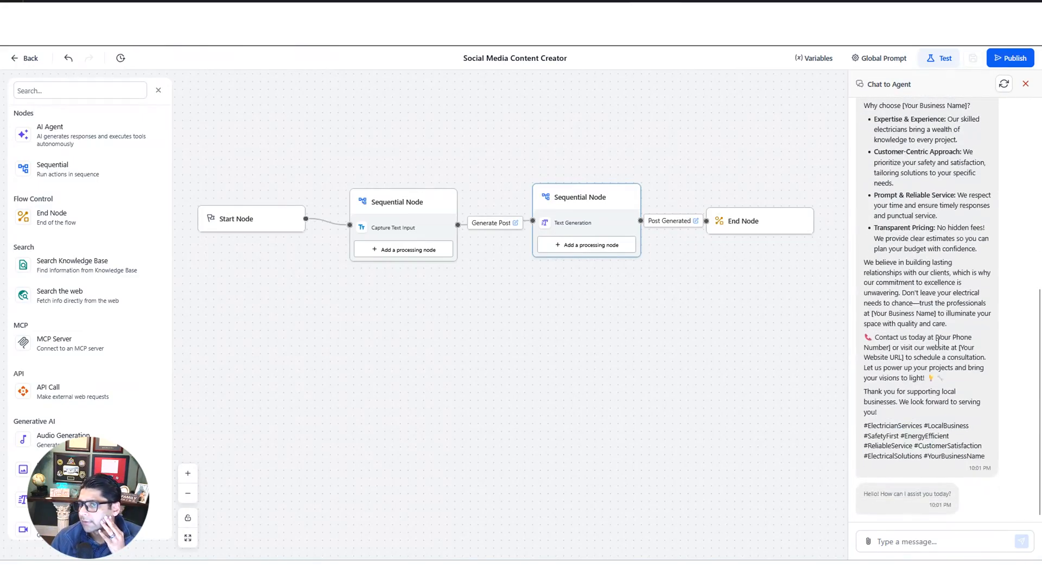
left_click_drag(937, 339, 935, 351)
left_click(935, 351)
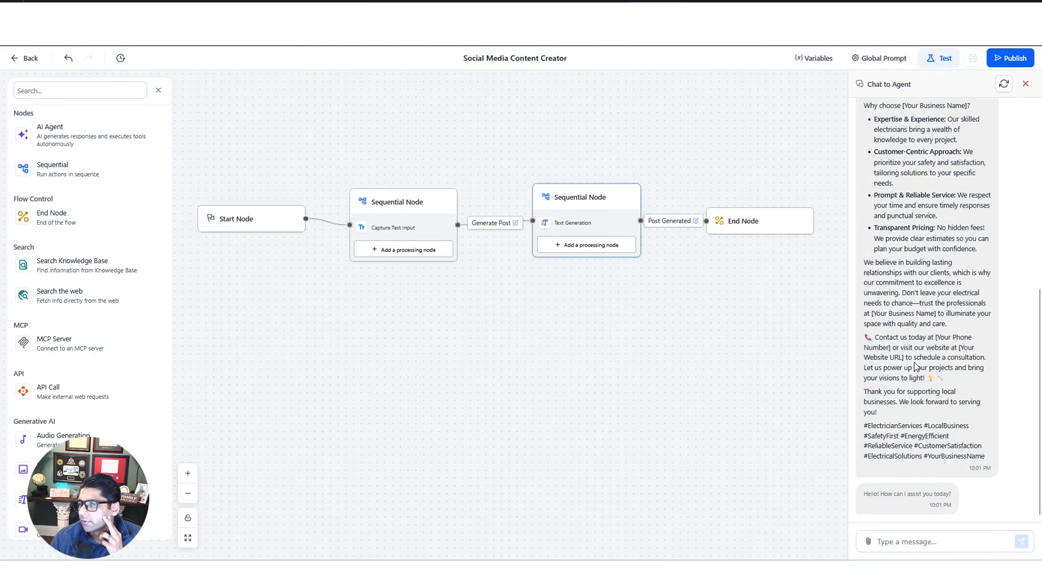
Recheck the whole test conversation, from the niche question through the post's service benefits and contact paragraph to the agent's last message.
scroll(915, 368, "up", 10)
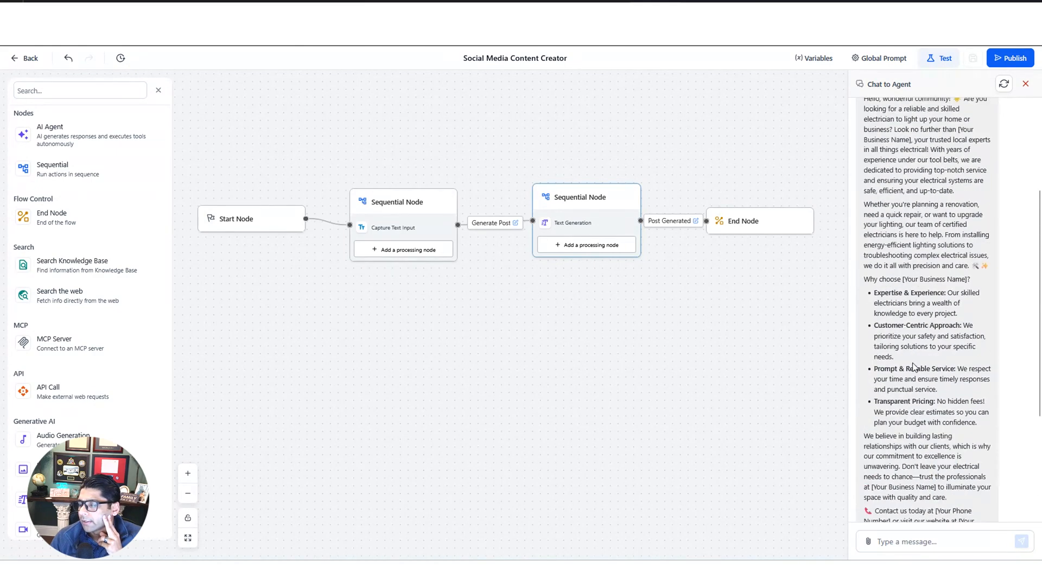
scroll(912, 364, "down", 8)
scroll(911, 365, "down", 1)
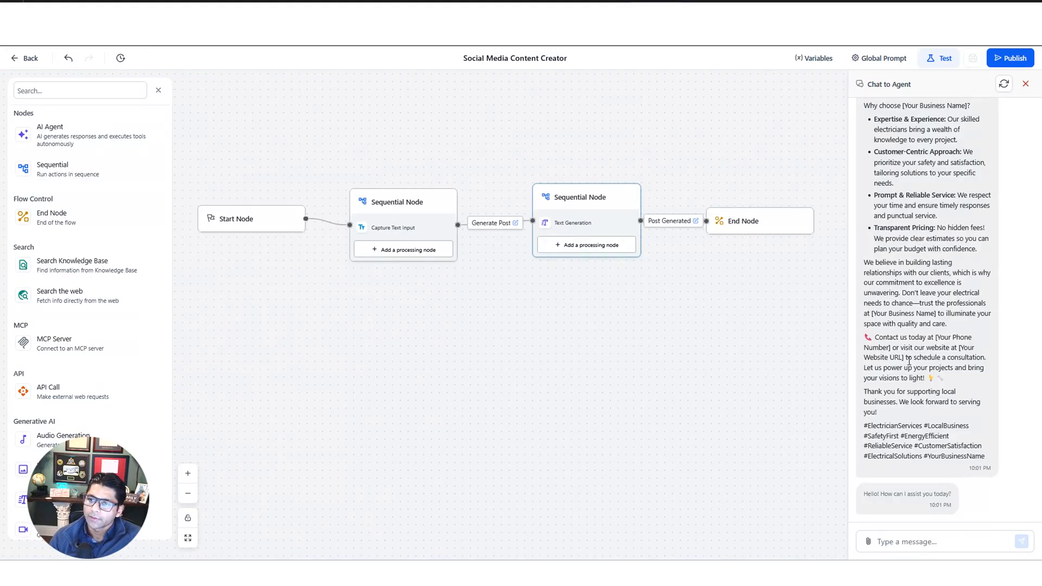
scroll(909, 361, "up", 3)
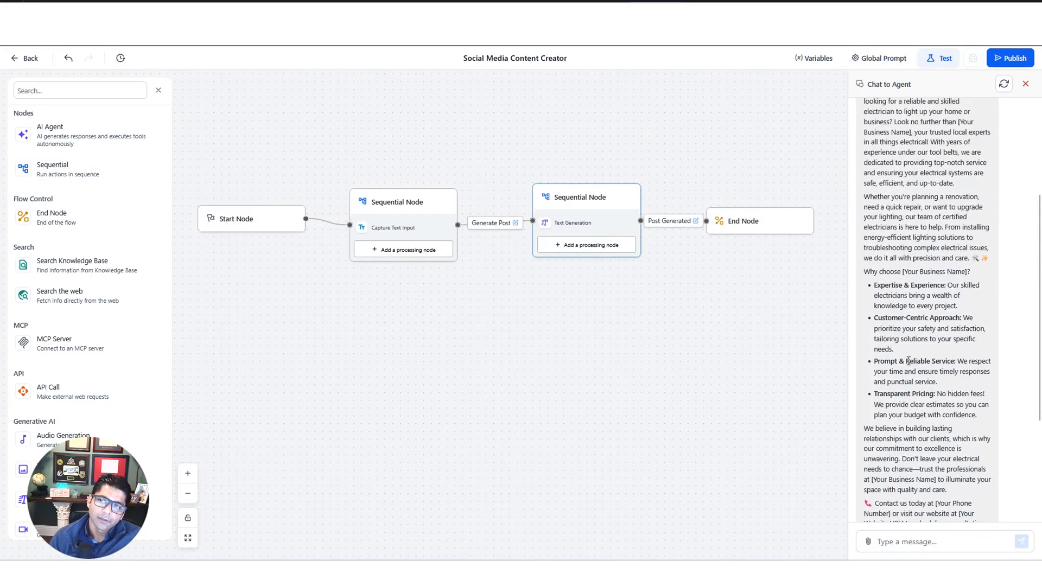
scroll(909, 361, "up", 3)
scroll(909, 365, "down", 3)
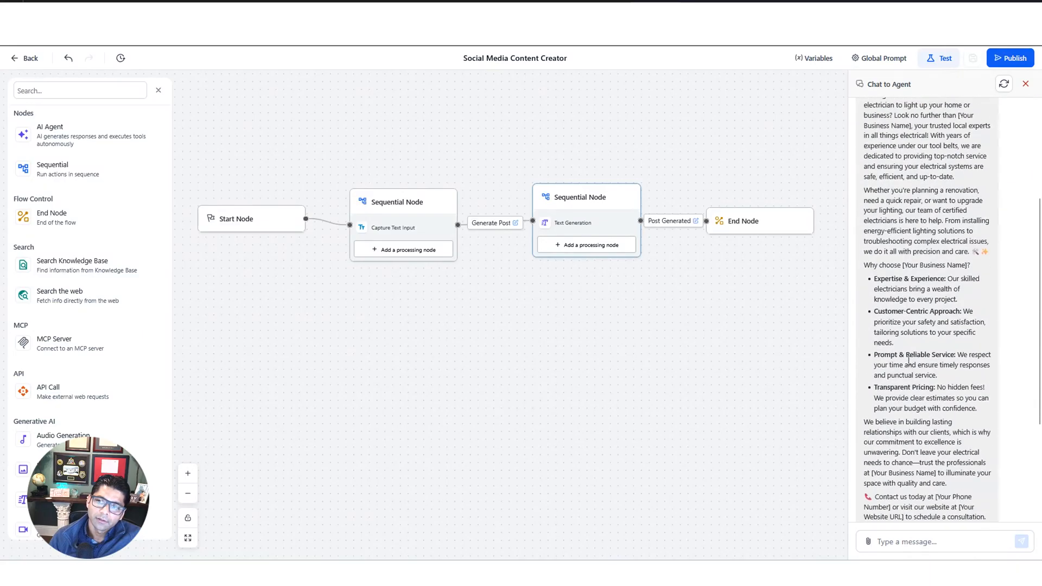
triple_click(922, 311)
double_click(922, 312)
left_click(922, 346)
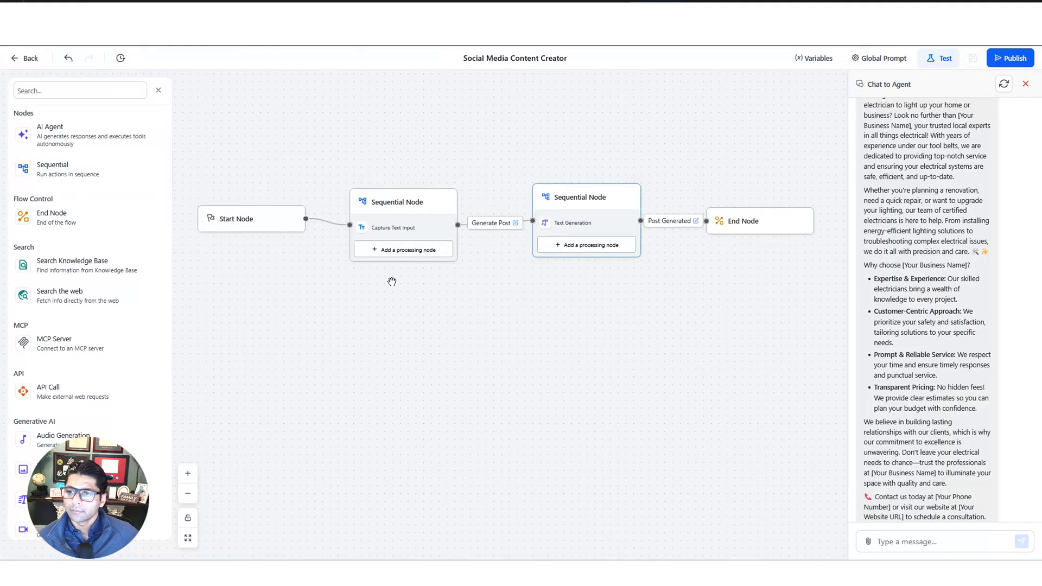
scroll(916, 319, "up", 3)
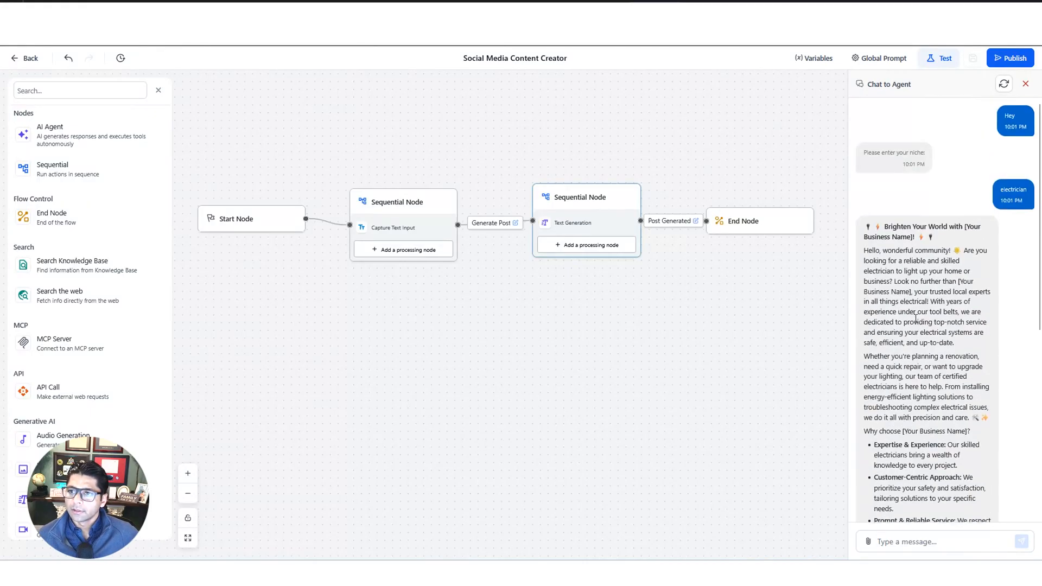
scroll(916, 319, "down", 5)
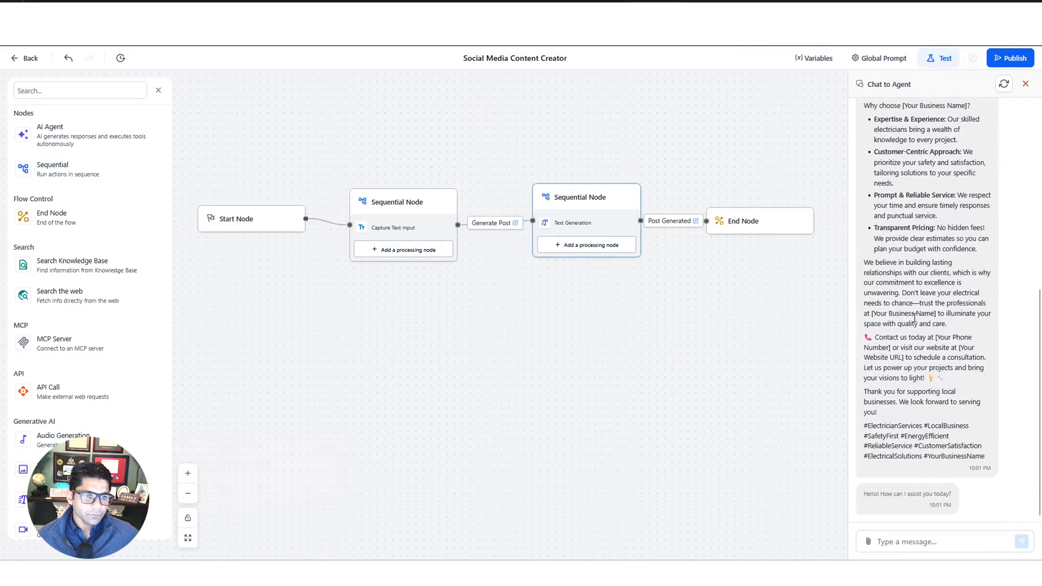